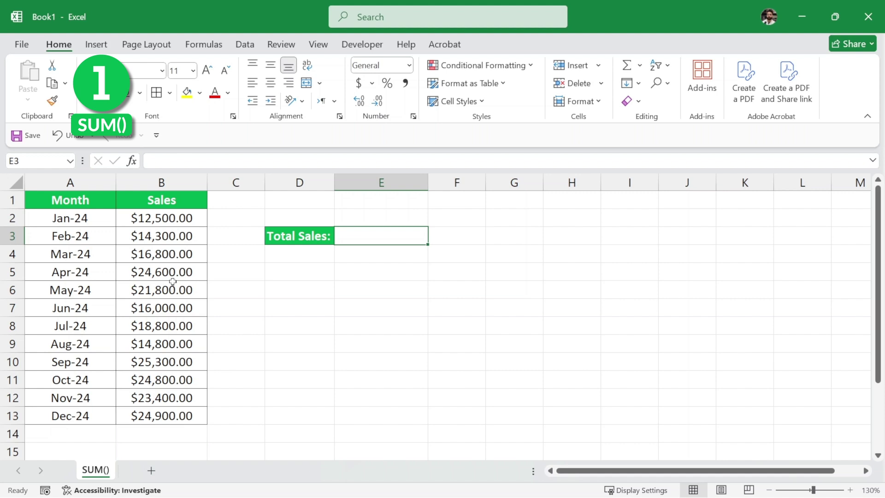
Look over the months A2:A13 and the monthly sales figures B2:B13
click(238, 284)
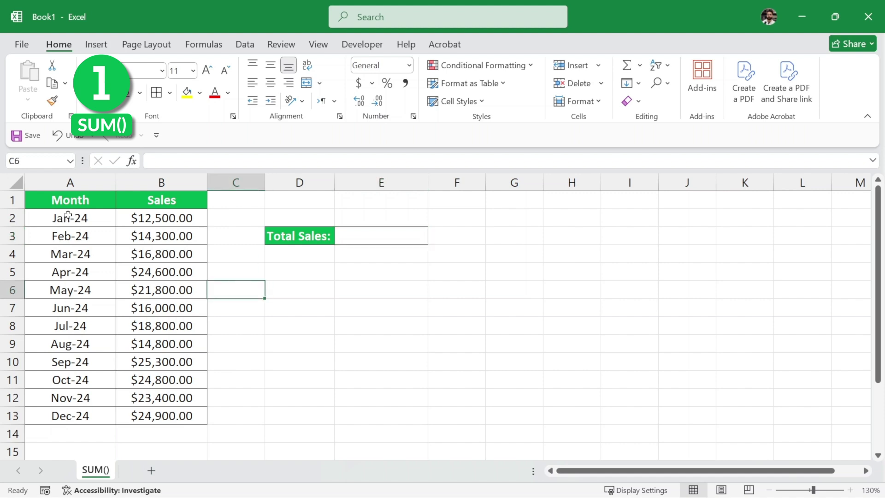
drag(68, 215, 69, 416)
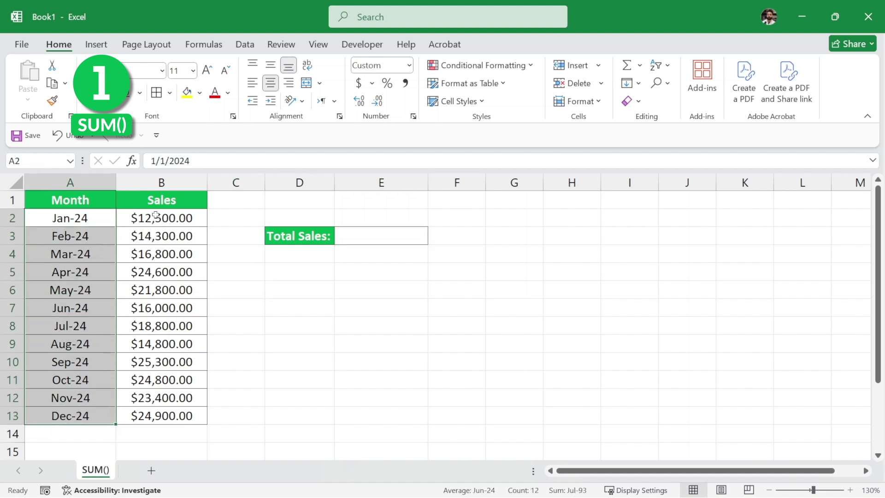
drag(156, 215, 163, 417)
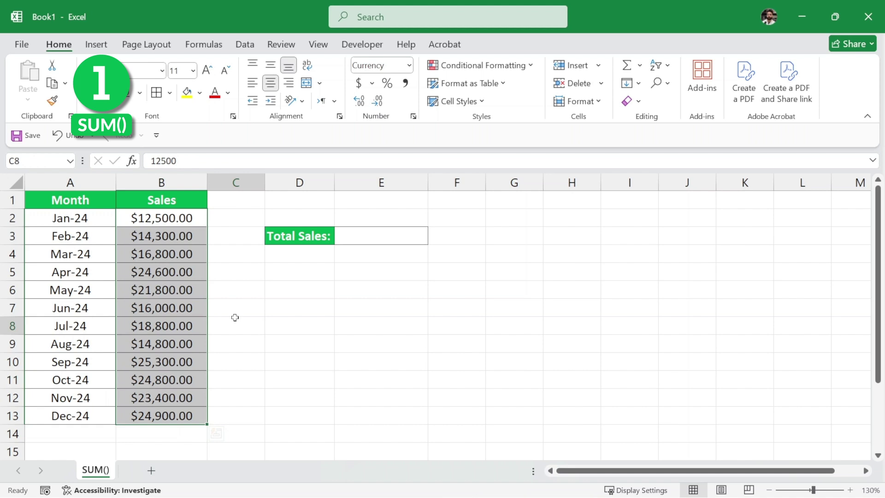
click(235, 317)
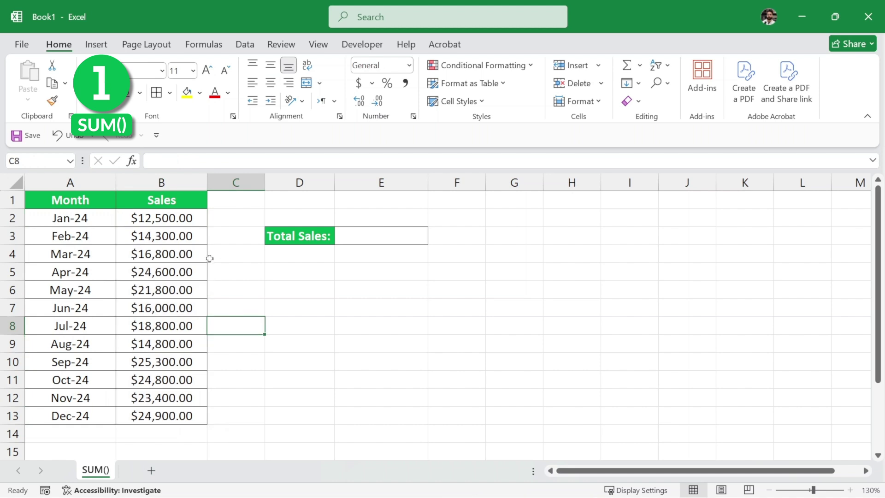
Start a SUM function for Total Sales cell E3 through Insert Function
click(377, 237)
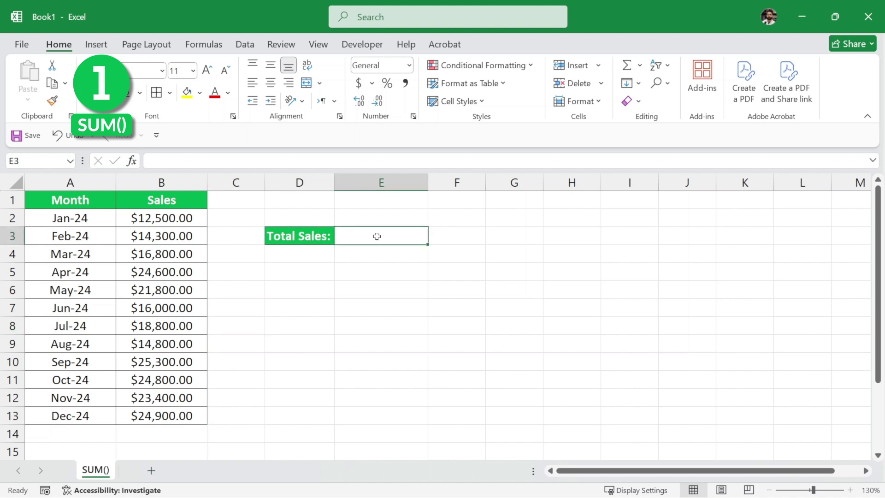
click(132, 161)
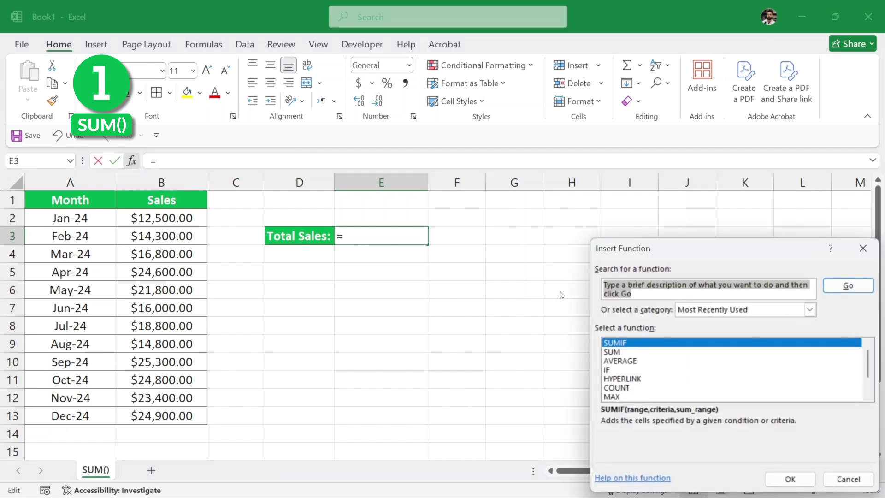
drag(624, 249, 382, 145)
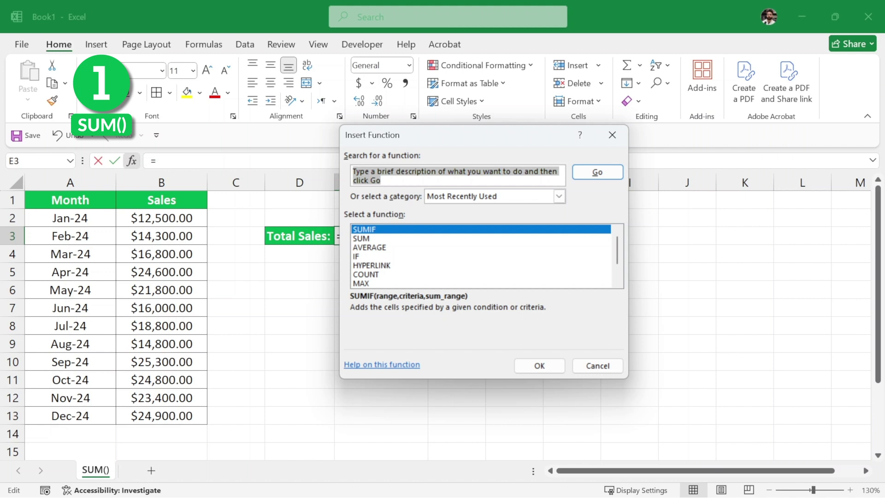
click(371, 238)
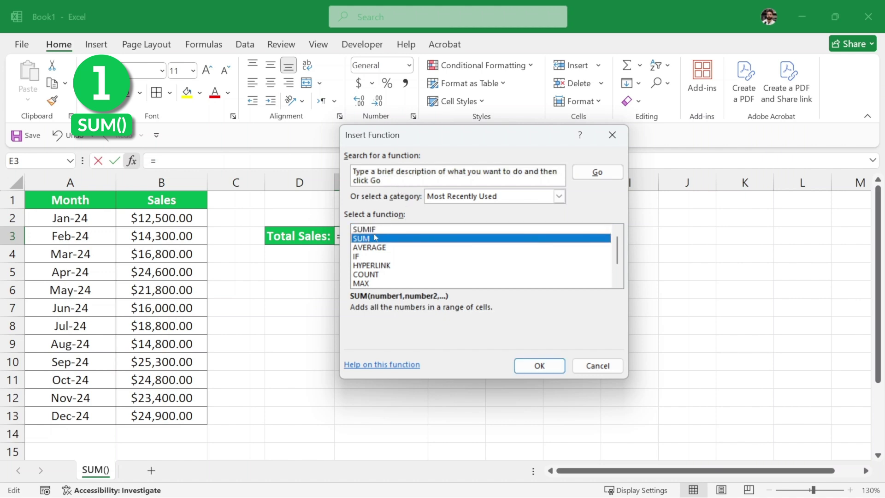
click(526, 366)
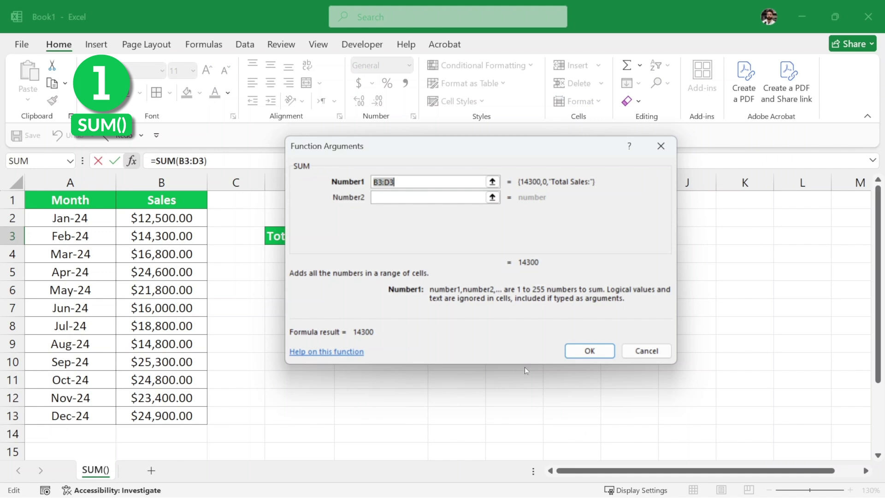
drag(386, 148, 429, 136)
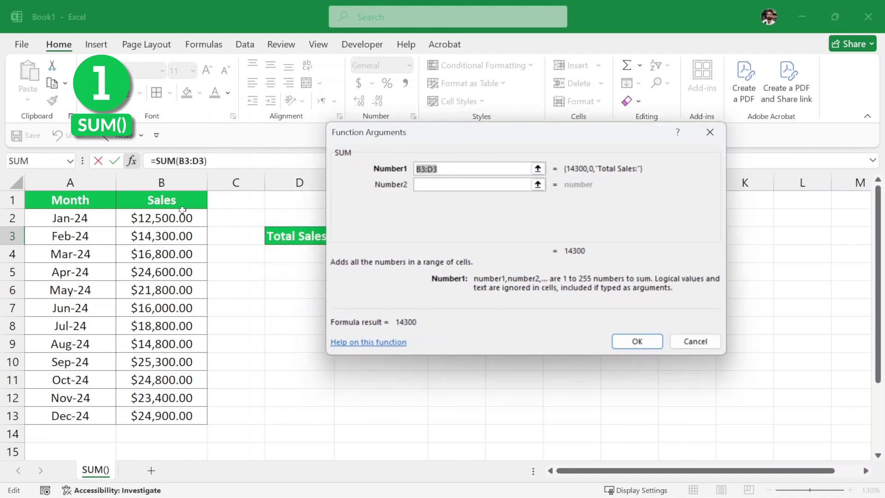
Enter B2, B3, B4 and B5 as SUM arguments, then discard the entry
click(168, 216)
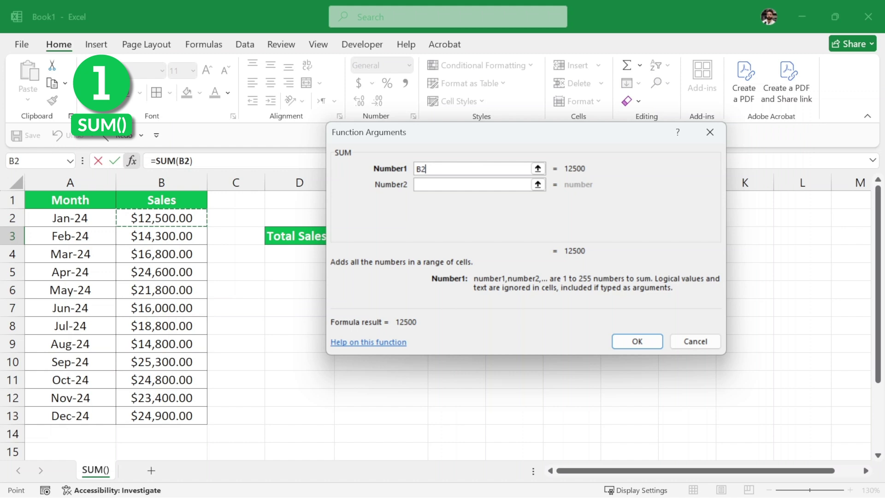
key(Tab)
click(182, 238)
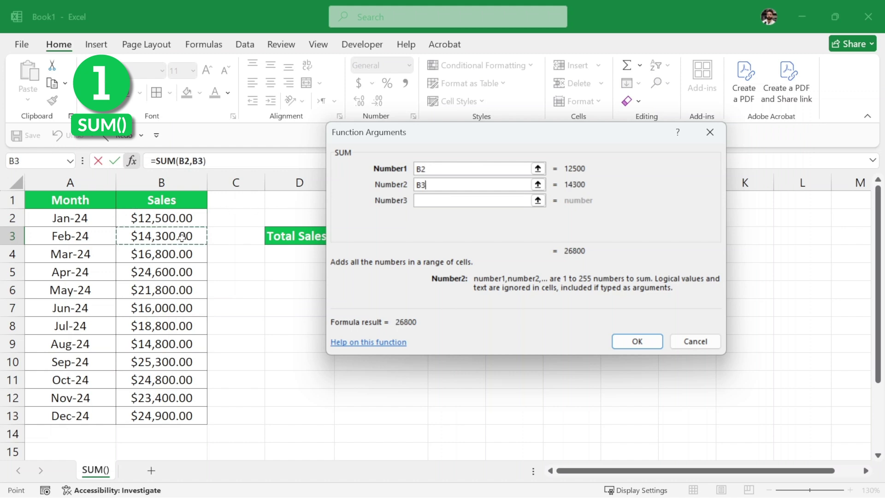
key(Tab)
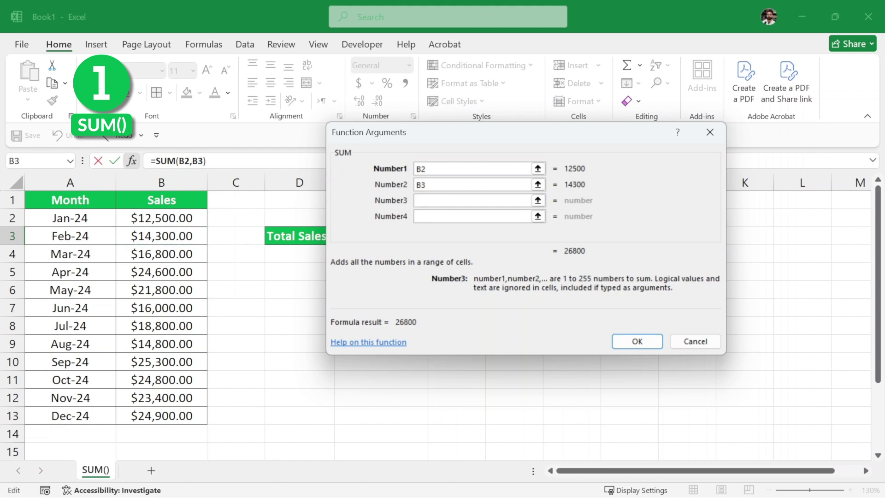
click(179, 257)
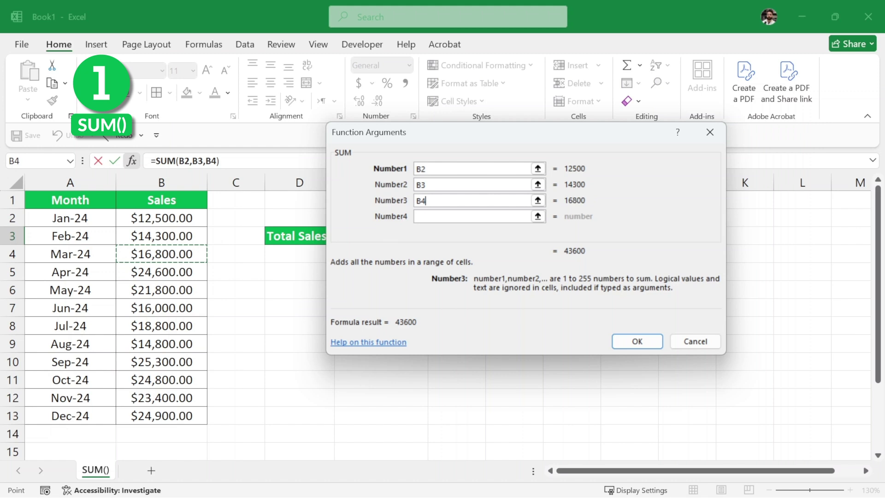
key(Tab)
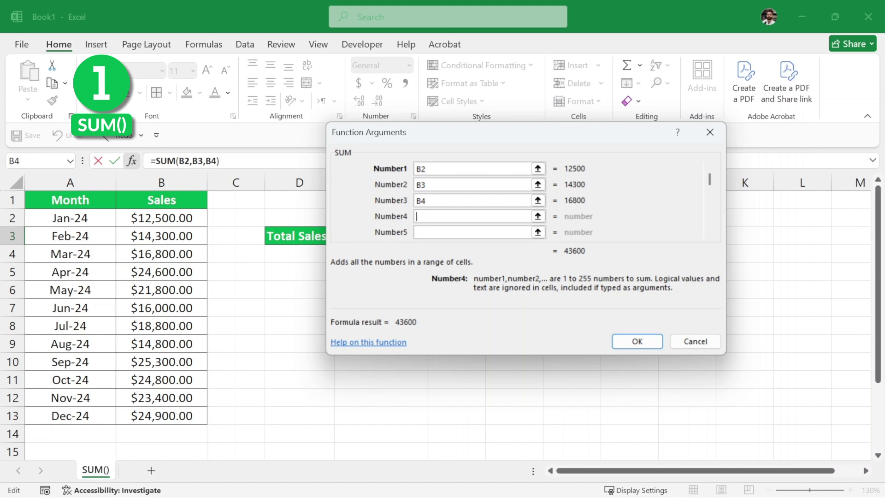
click(172, 274)
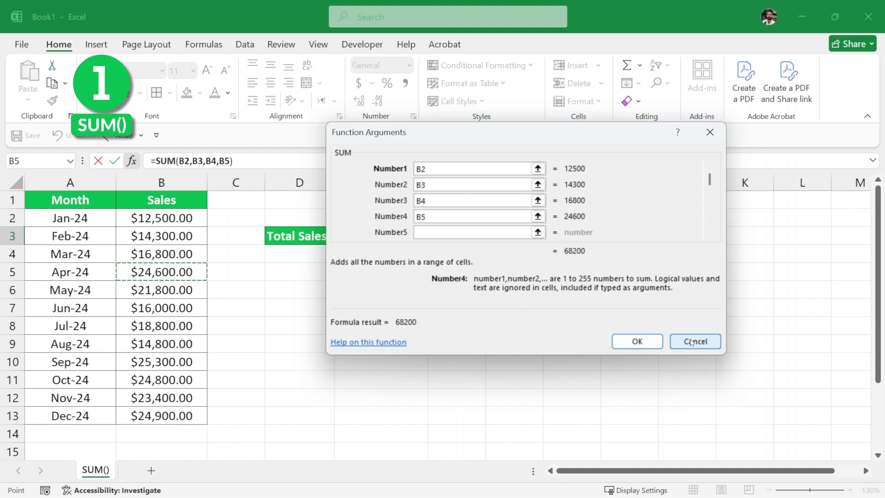
drag(692, 342, 687, 225)
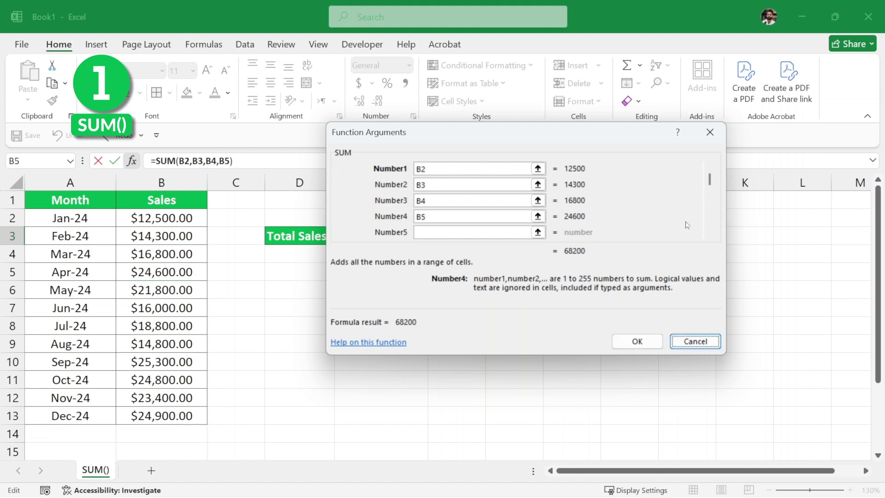
click(710, 132)
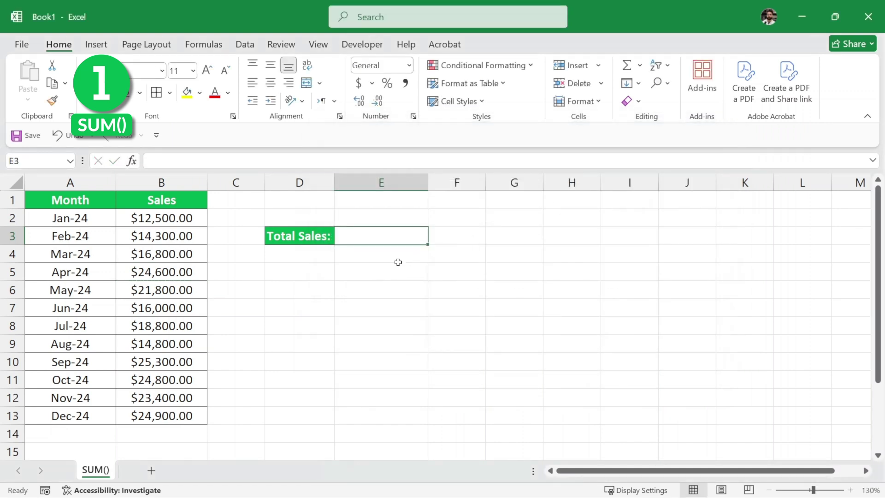
Type =SUM(B2:B13) directly into E3, giving $238,000.00
double_click(377, 236)
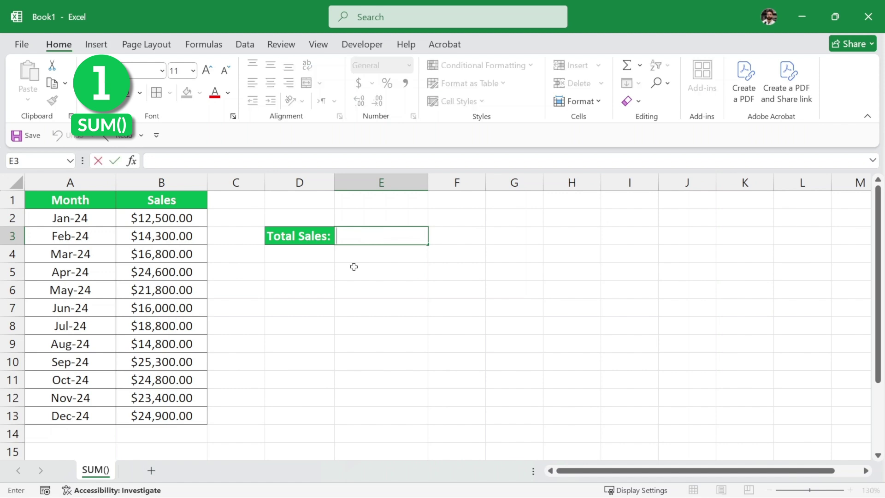
text(=)
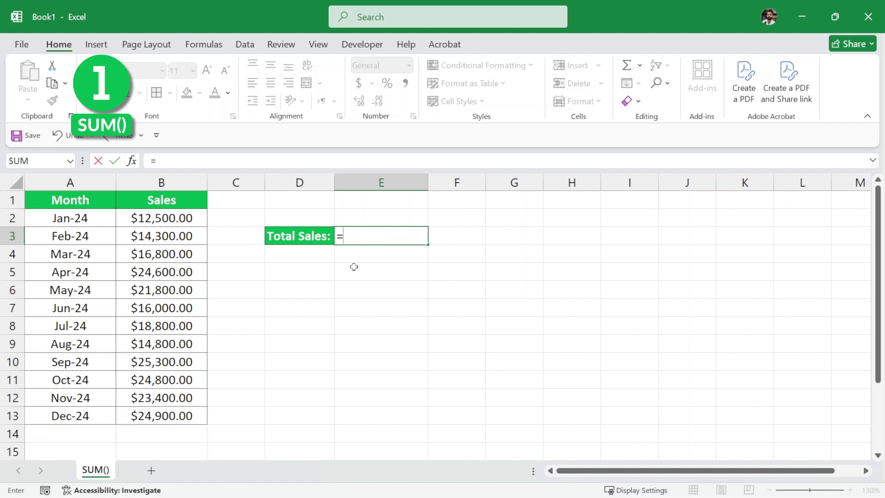
text(SUM)
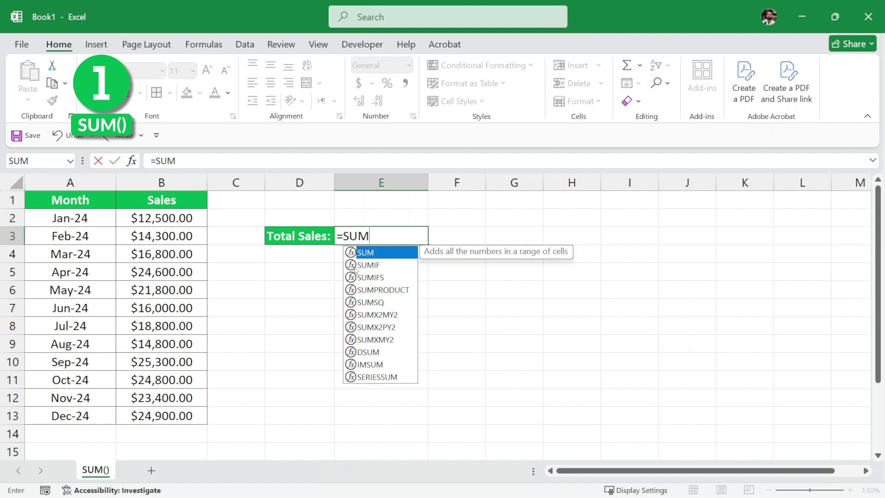
text(()
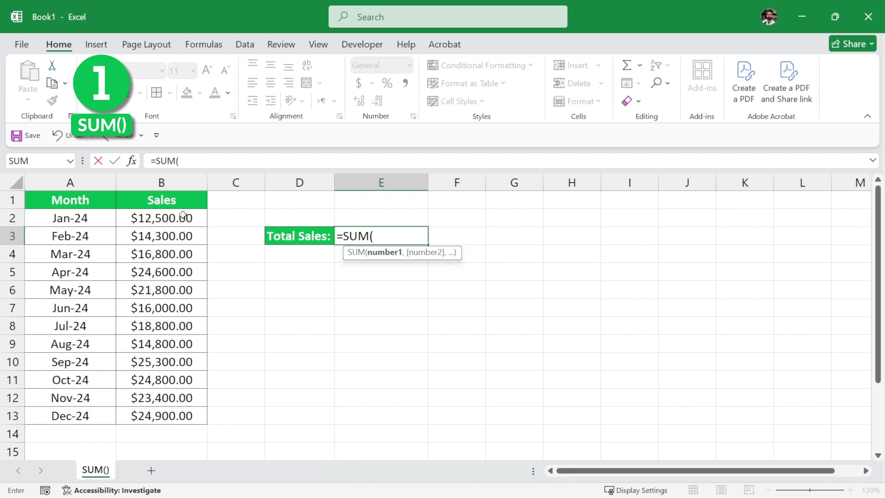
drag(153, 215, 156, 421)
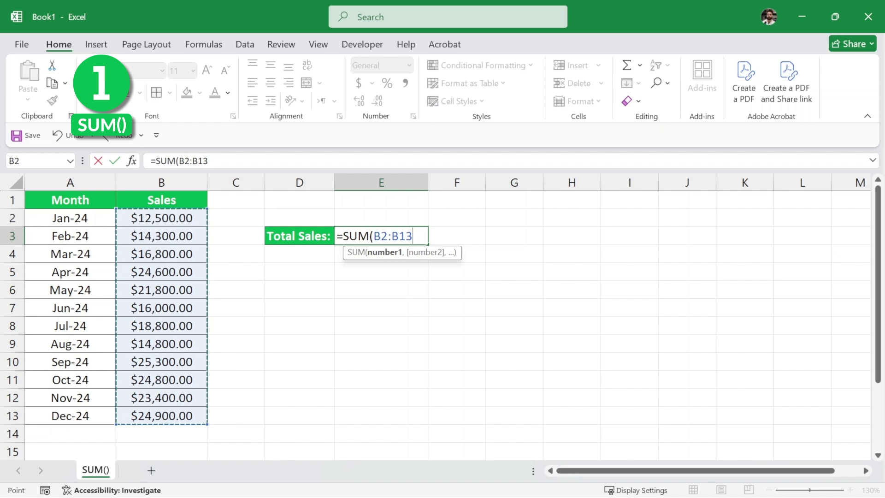
key(shift+Left)
key(shift+Left)
key(shift+Left)
key(shift+Left)
key(shift+Left)
key(shift+Left)
key(BackSpace)
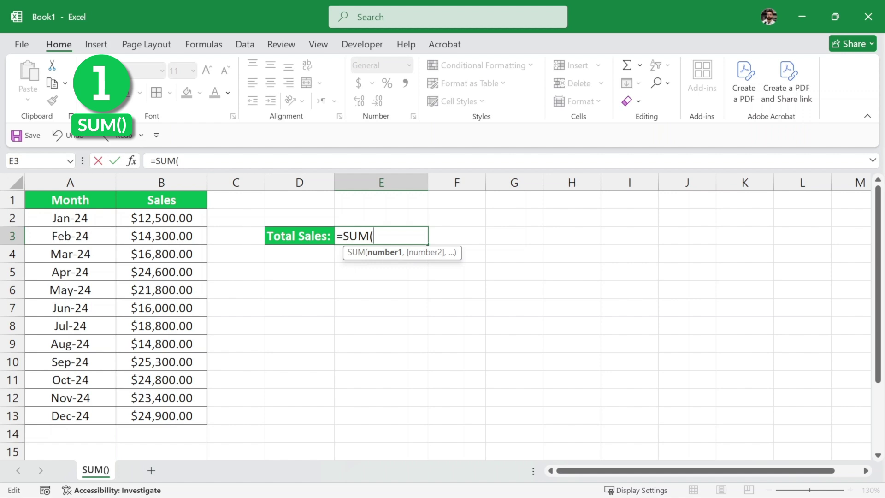
text(B2)
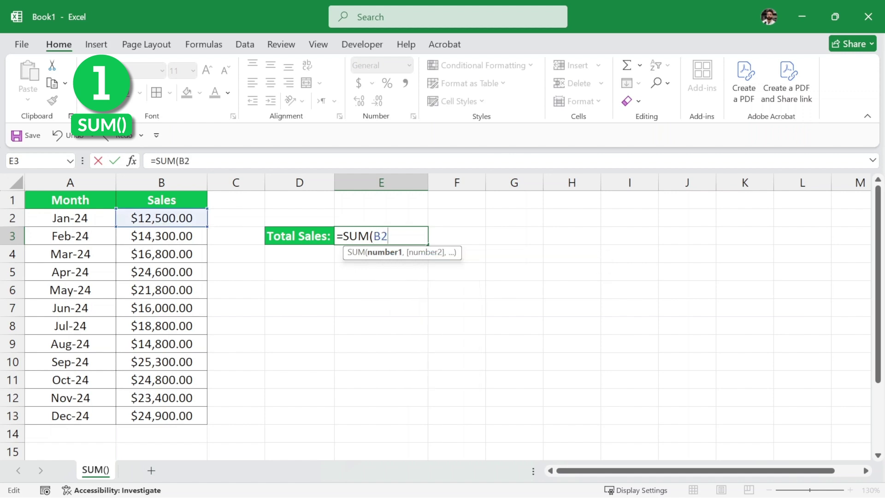
text(:B13)
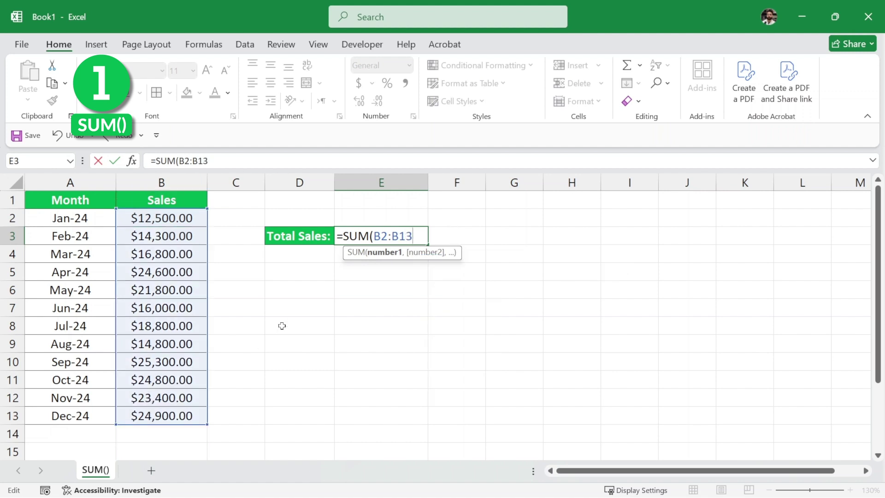
text())
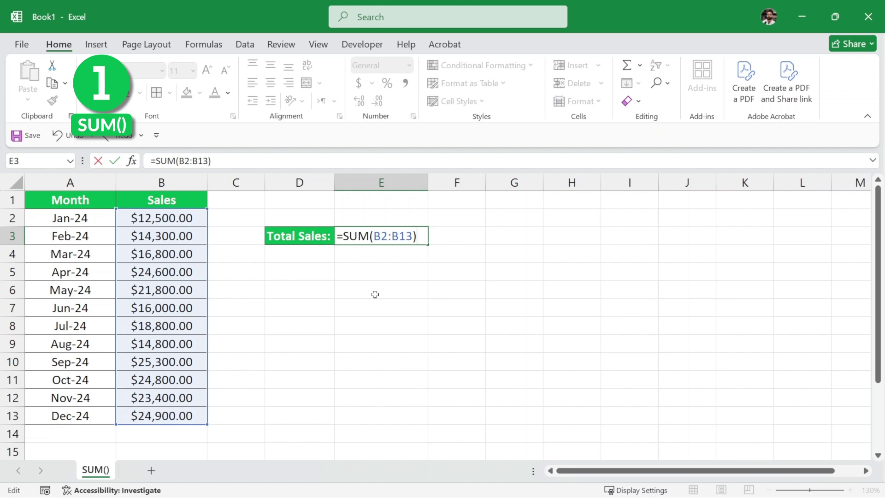
key(Return)
click(445, 236)
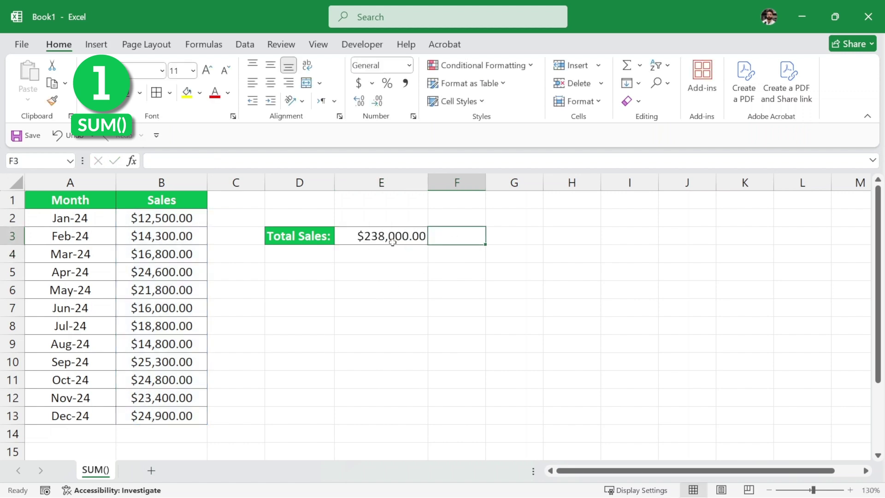
Review Alice's Math, English and Science scores on the AVERAGE() sheet
click(383, 262)
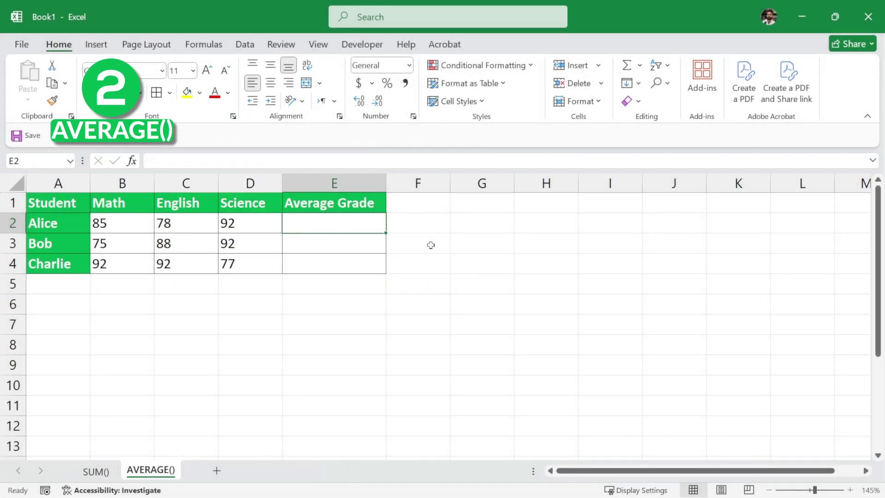
click(147, 341)
click(53, 226)
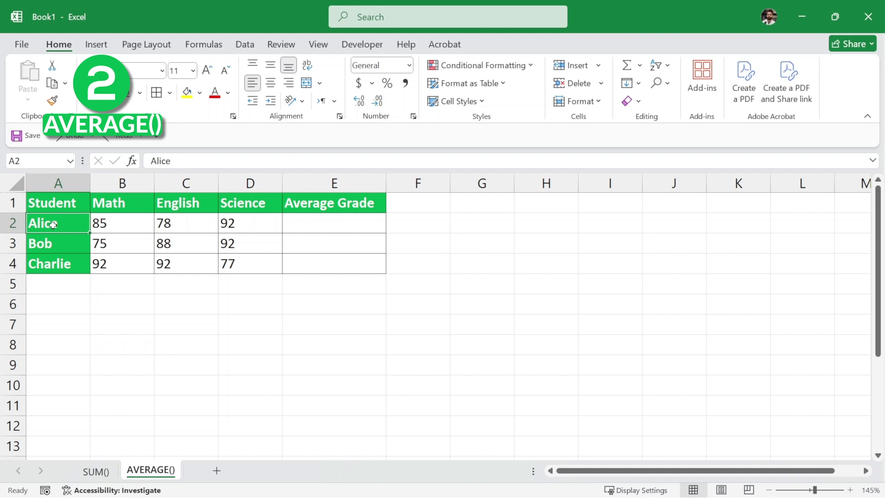
click(123, 220)
click(171, 222)
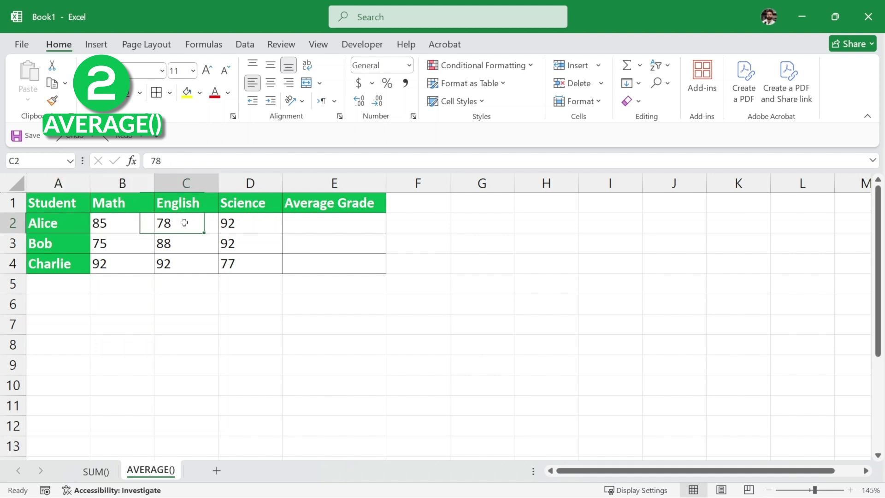
double_click(245, 224)
click(444, 236)
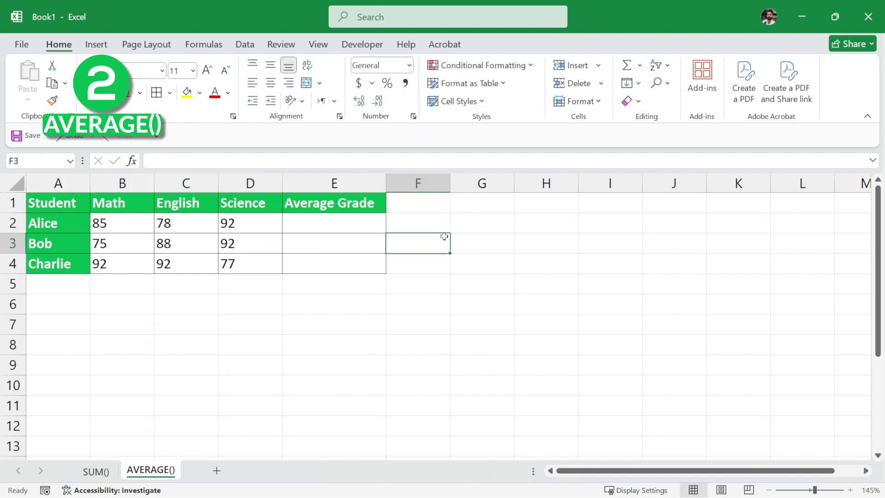
Review the three students and select Average Grade cell E2
click(302, 223)
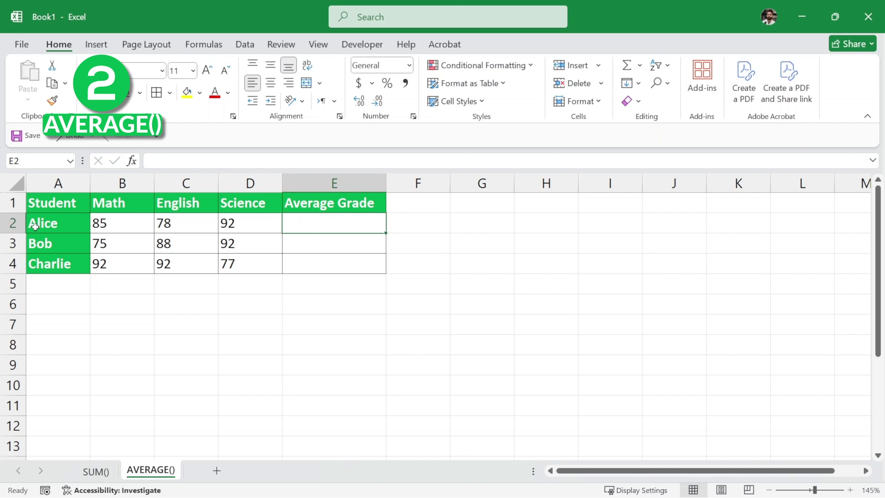
click(67, 222)
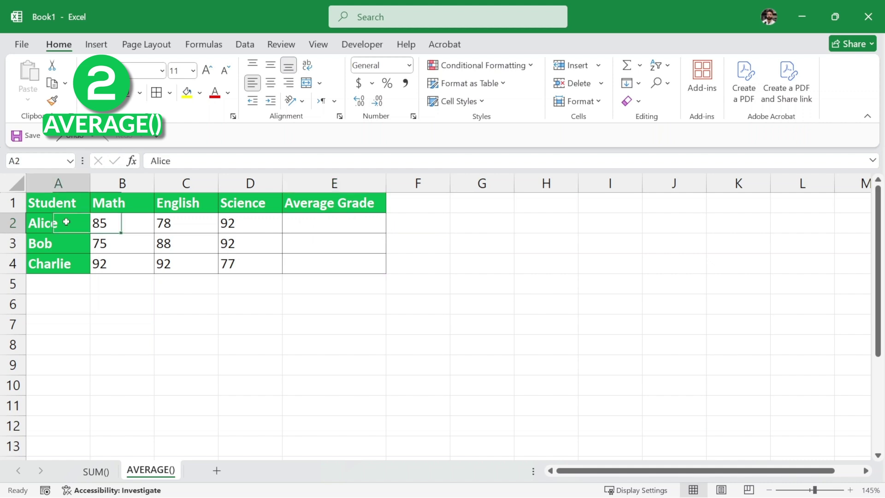
click(88, 252)
click(335, 272)
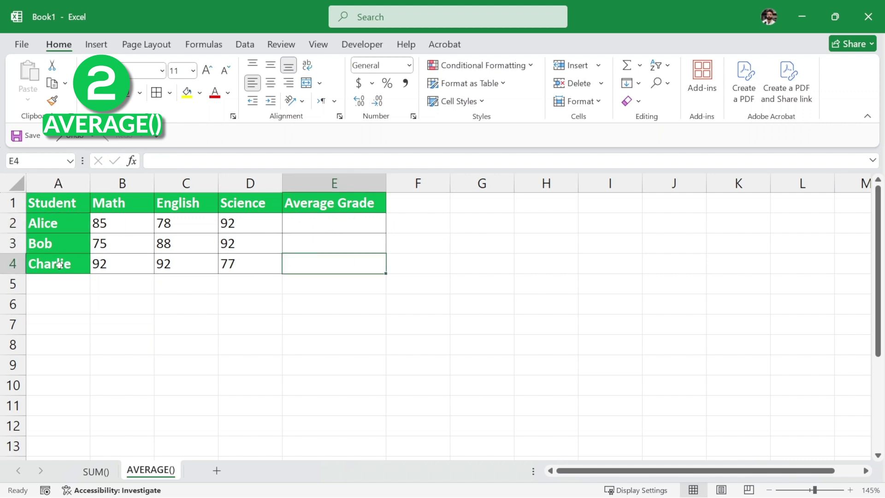
click(80, 269)
click(322, 226)
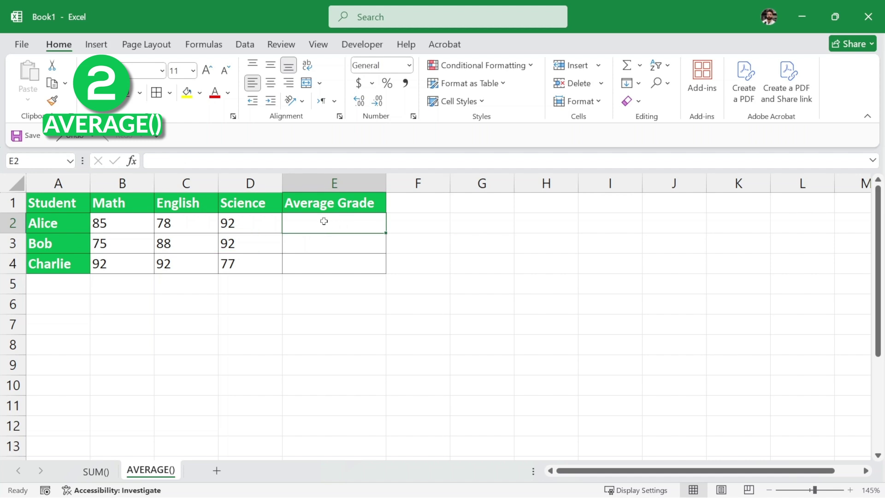
Choose AVERAGE in Insert Function for cell E2
click(132, 161)
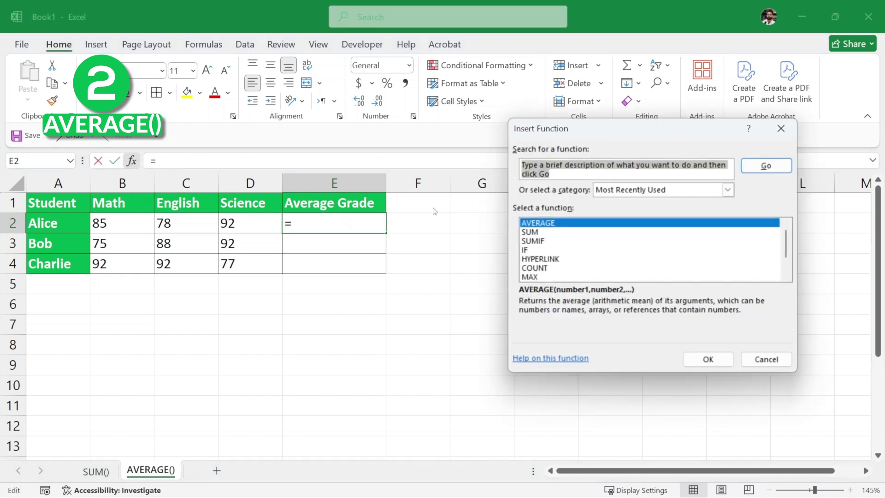
click(560, 165)
triple_click(520, 169)
click(546, 226)
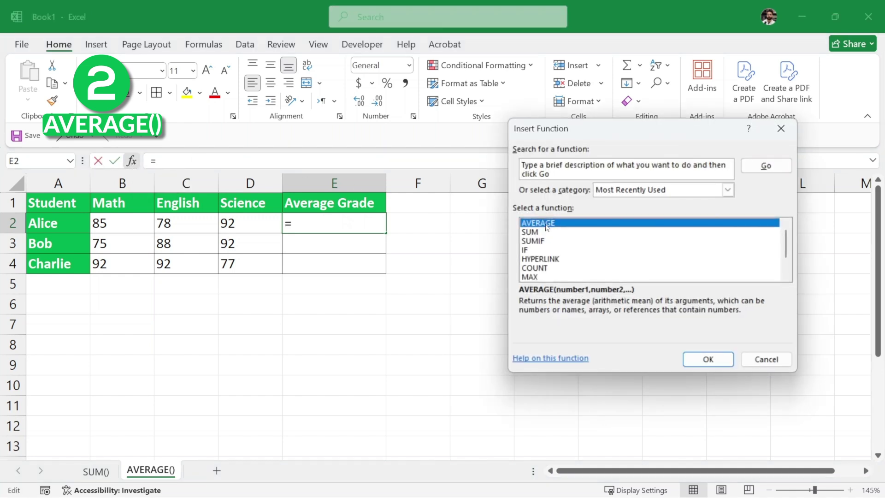
click(709, 362)
drag(563, 154, 497, 129)
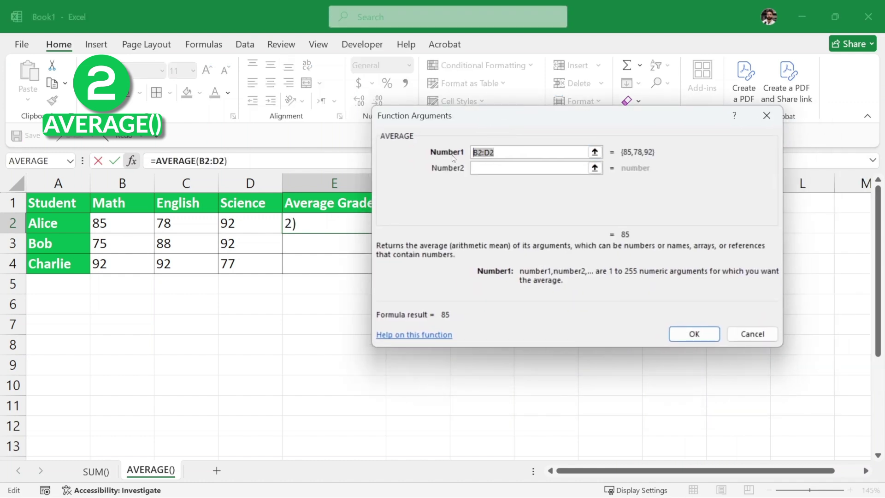
Set B2, C2 and D2 as the AVERAGE arguments, giving 85
key(BackSpace)
click(127, 224)
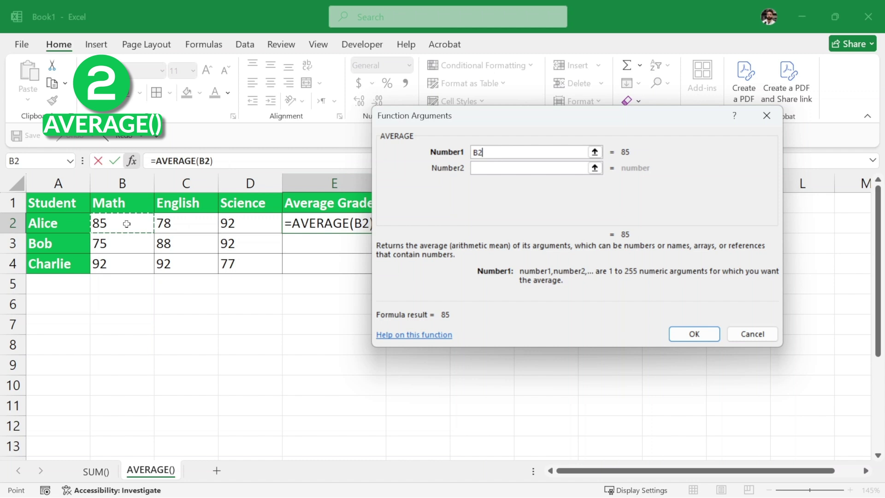
click(484, 167)
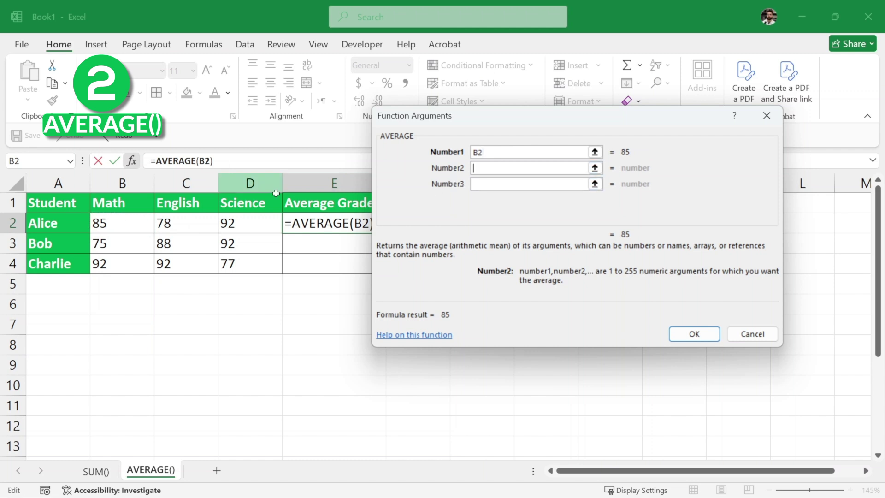
click(194, 225)
key(Tab)
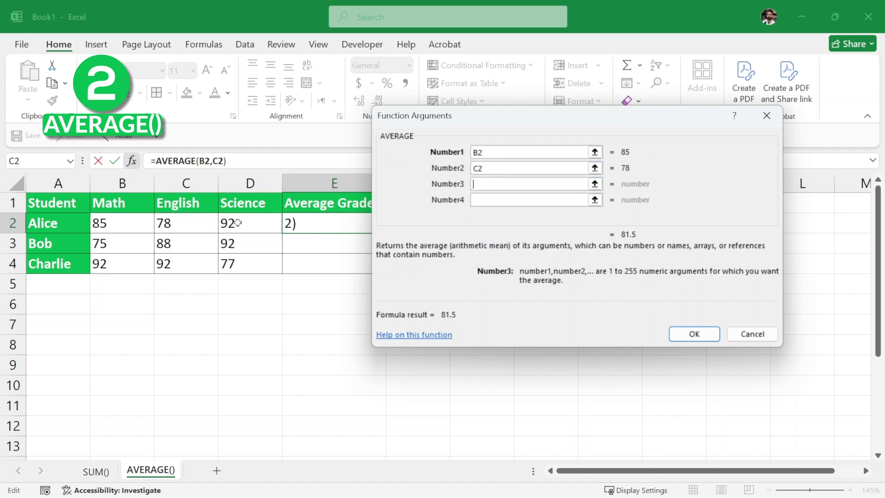
click(239, 223)
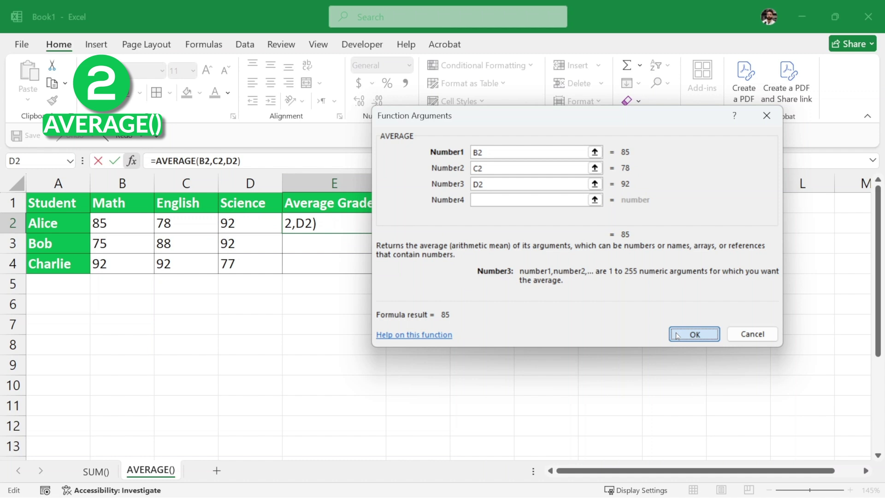
click(694, 335)
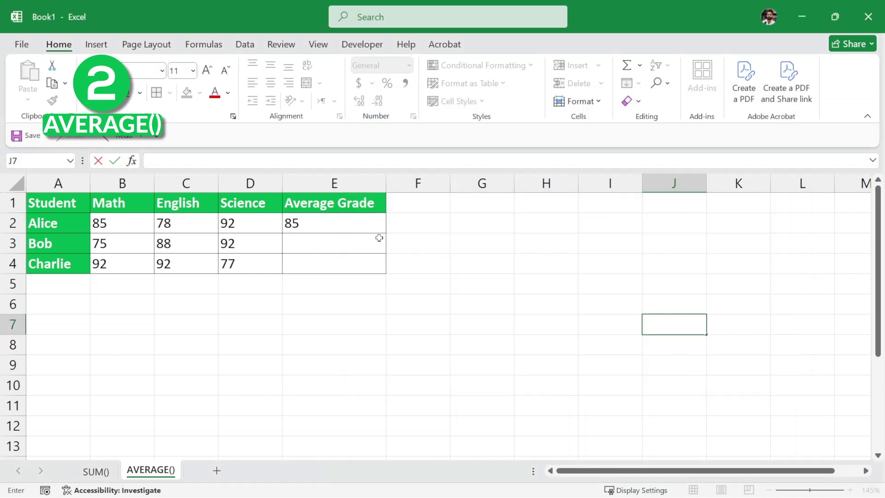
Delete the existing average formula from E2
click(418, 229)
click(425, 226)
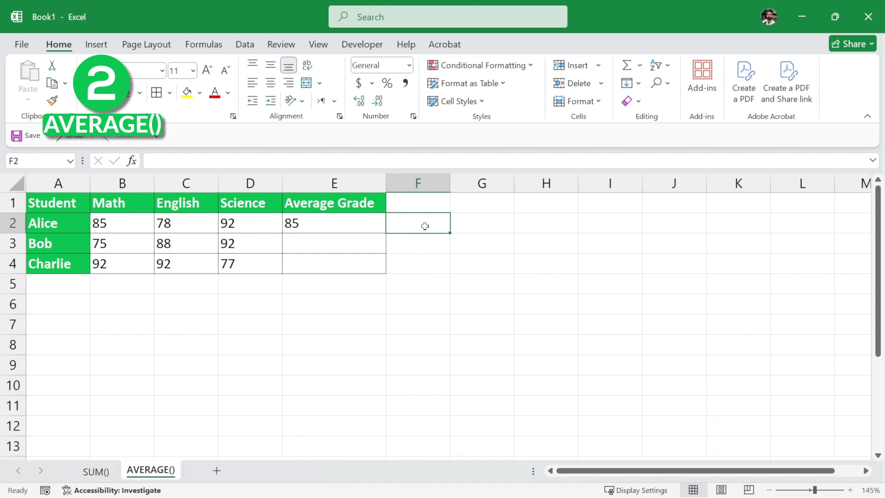
click(340, 222)
key(Delete)
click(430, 247)
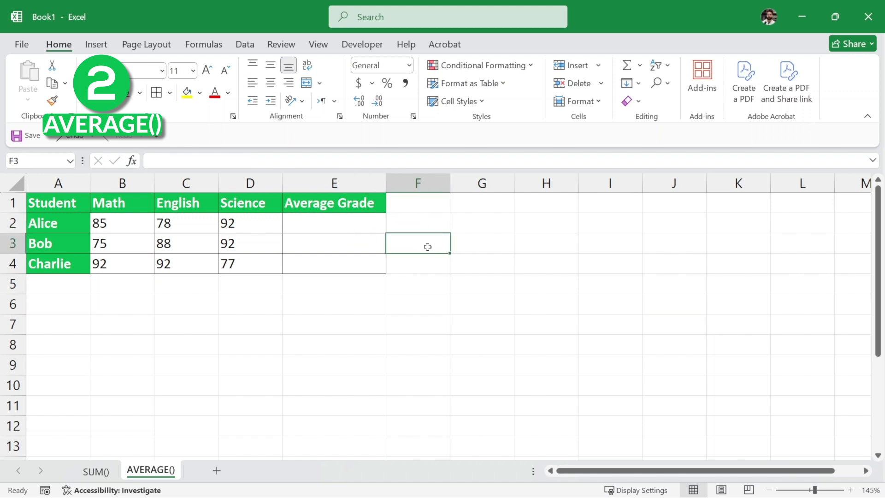
click(348, 228)
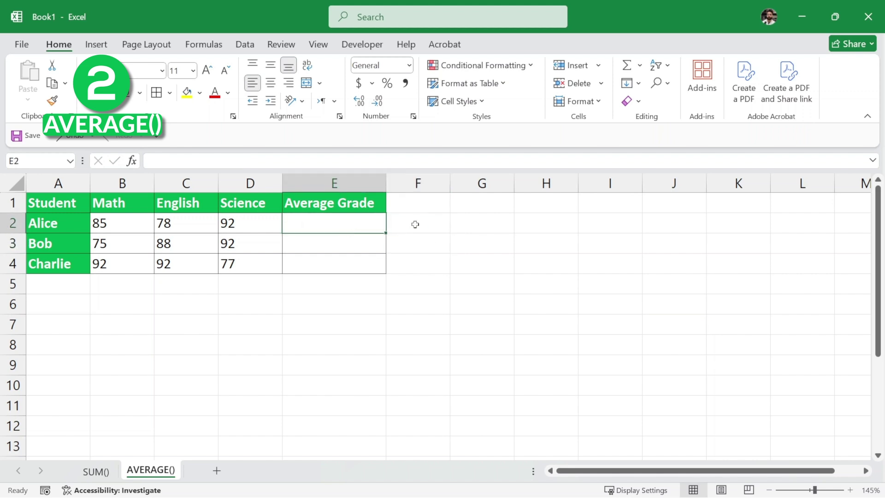
Retype E2 as =AVERAGE(B2:D2), still showing 85
double_click(317, 224)
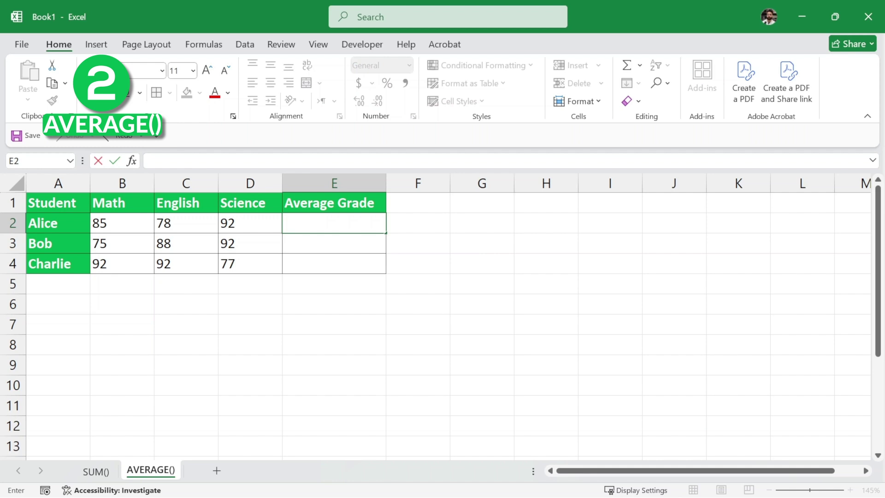
text(=)
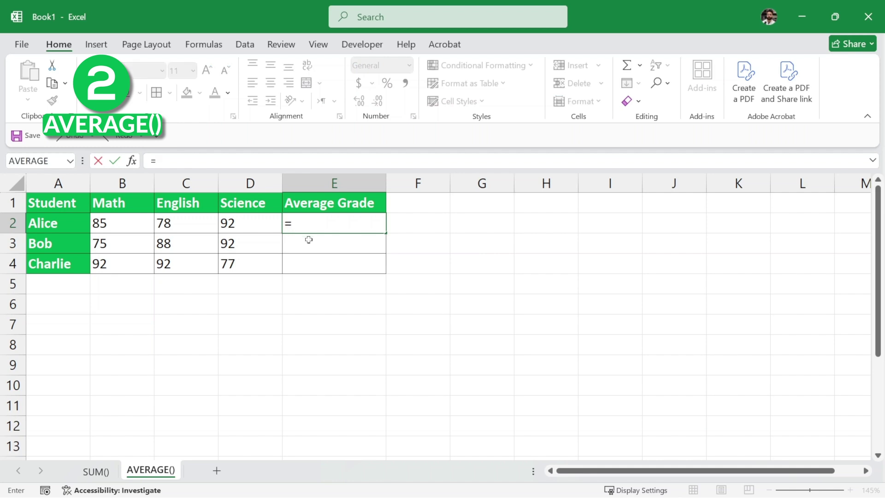
text(AVERAGE)
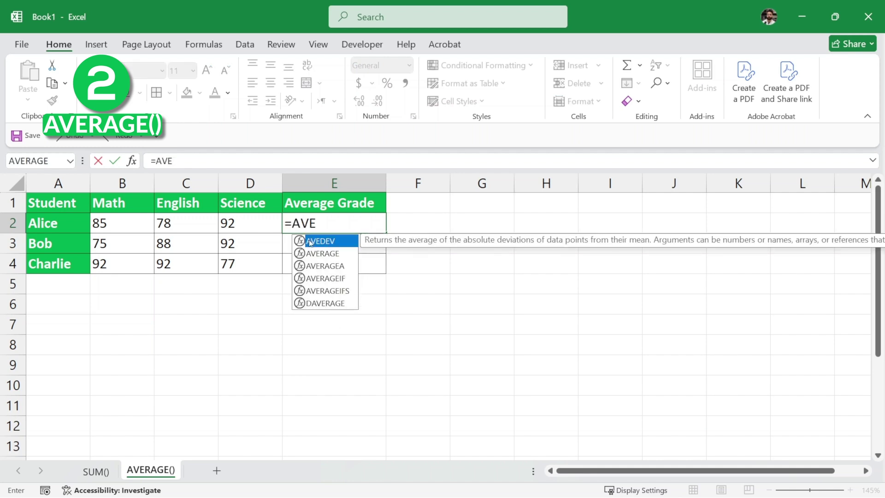
double_click(310, 241)
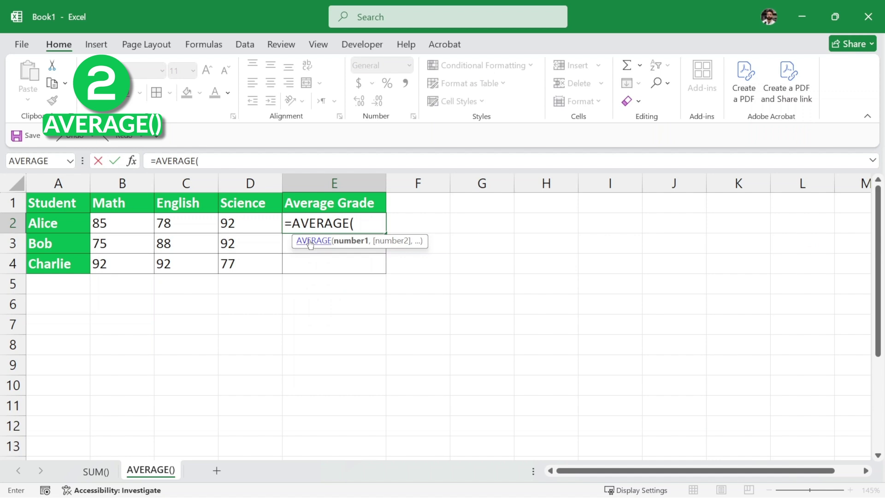
drag(107, 223, 243, 221)
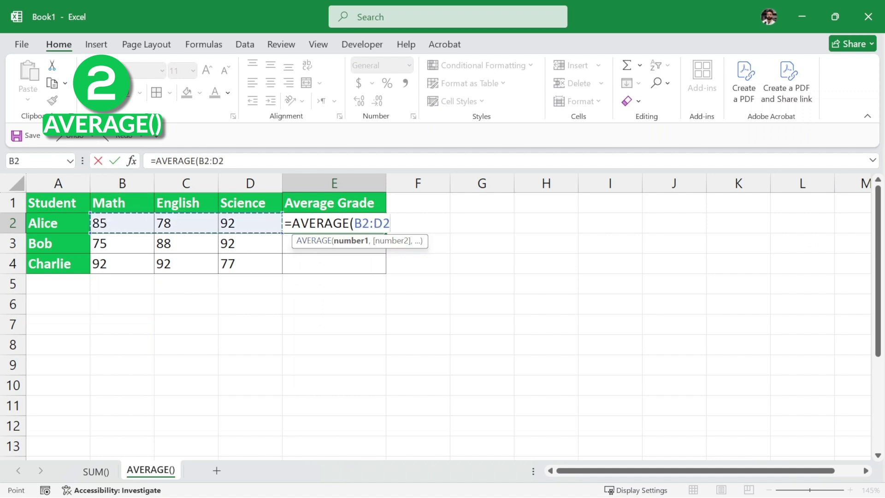
text())
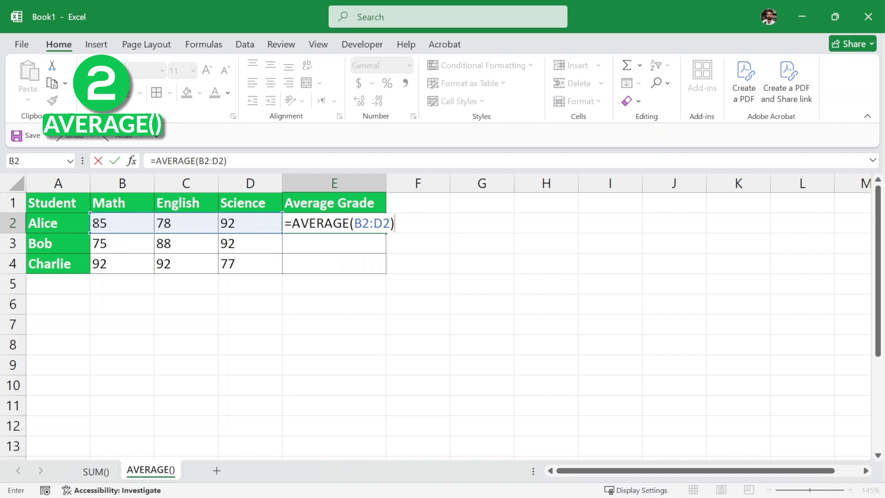
key(Return)
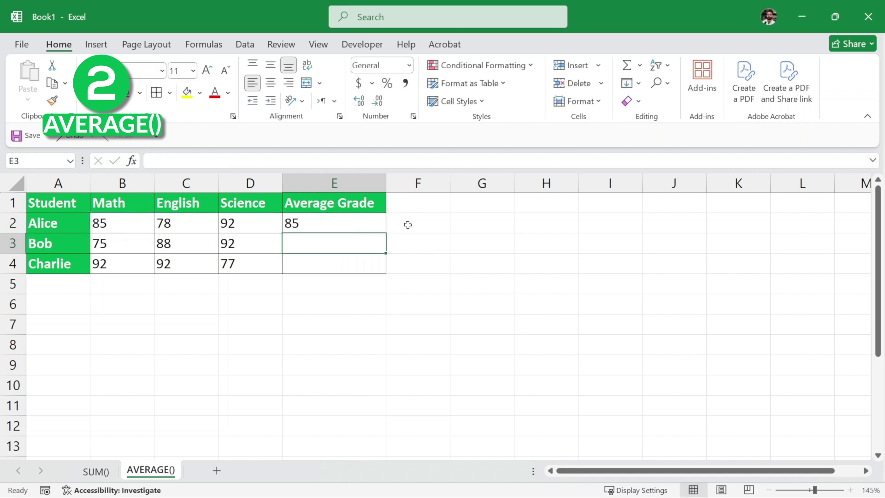
Start a partial =AVERa entry in E3, then cancel it
click(343, 221)
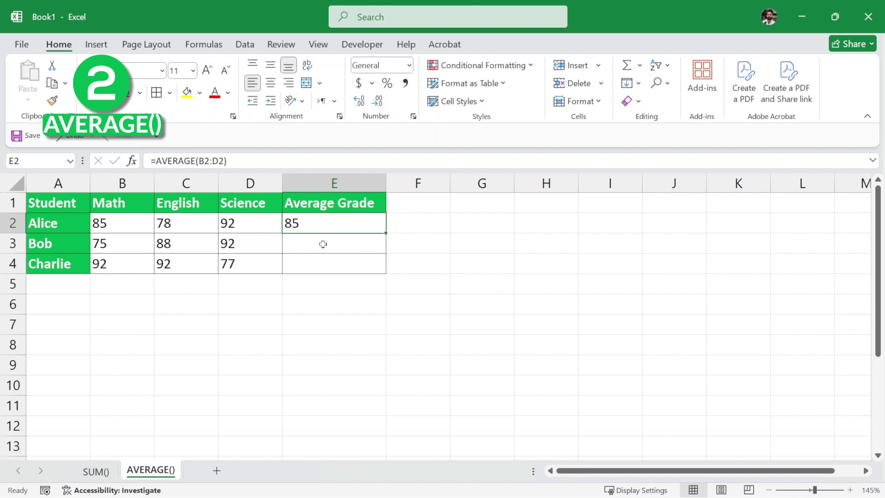
double_click(310, 248)
text(=)
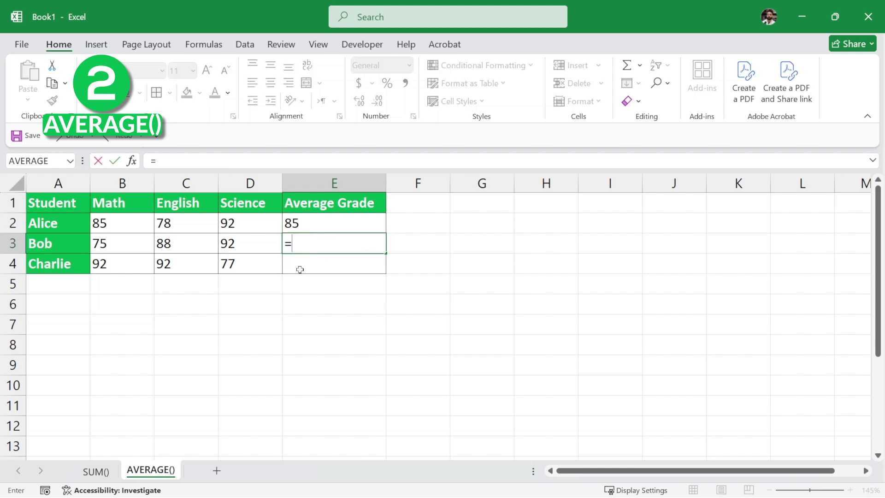
text(AVERa)
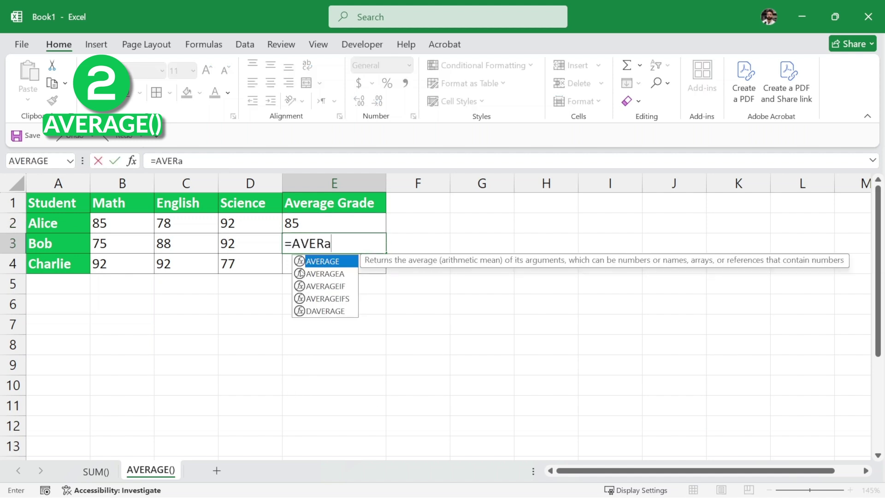
key(BackSpace)
key(BackSpace)
key(BackSpace)
key(BackSpace)
key(BackSpace)
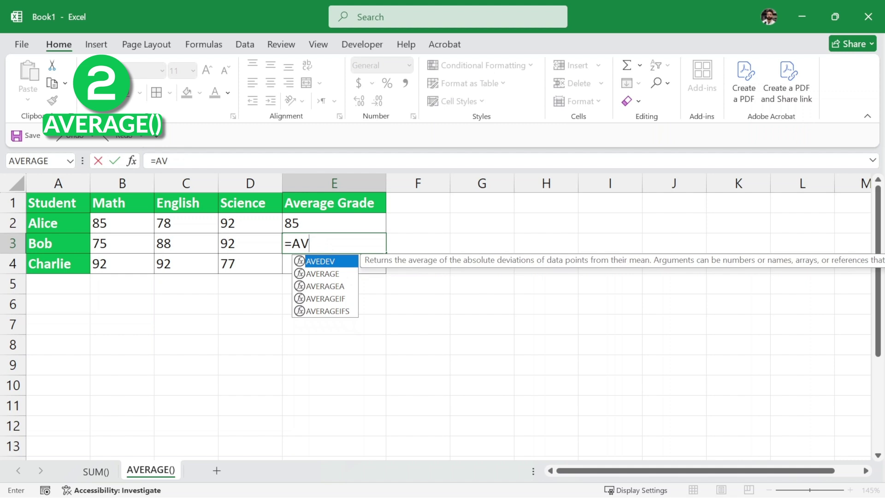
key(Escape)
Fill E2's average formula down to E4, giving Bob 85 and Charlie 87
click(312, 224)
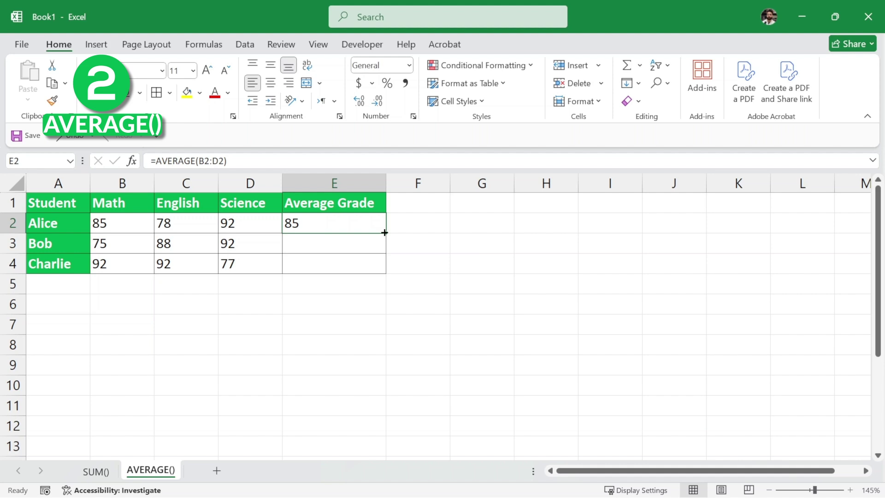
drag(385, 232, 392, 266)
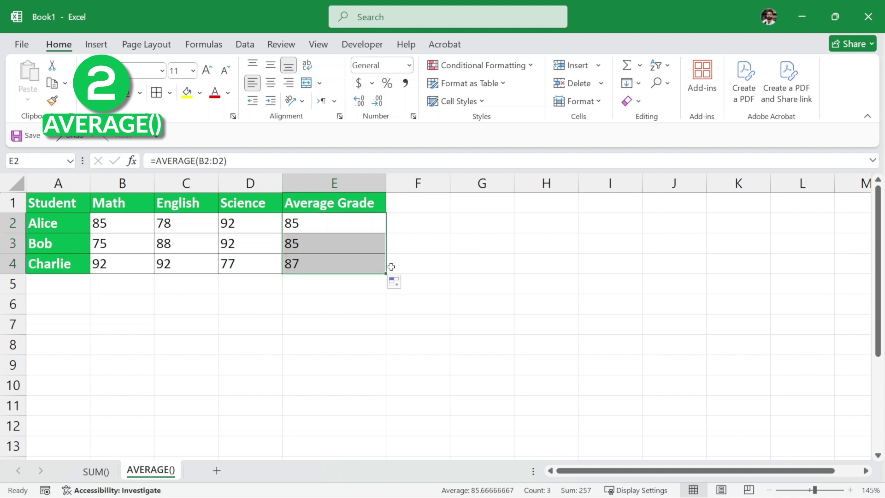
click(463, 271)
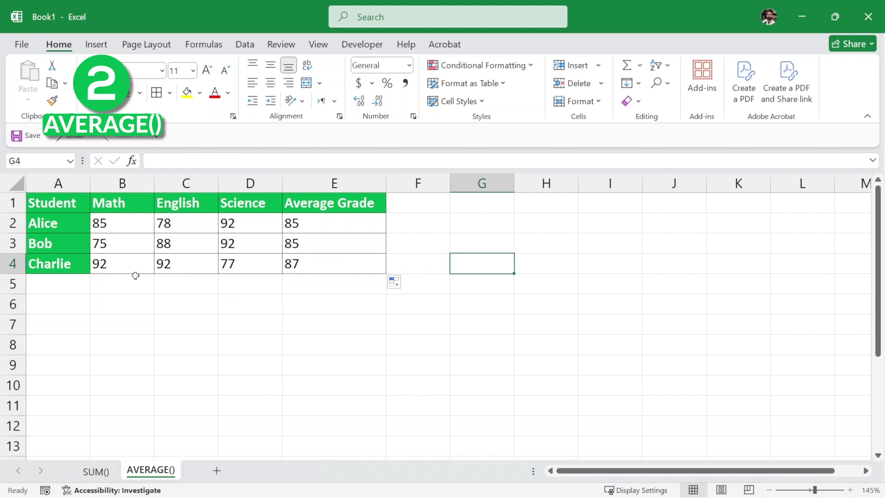
click(68, 246)
click(72, 263)
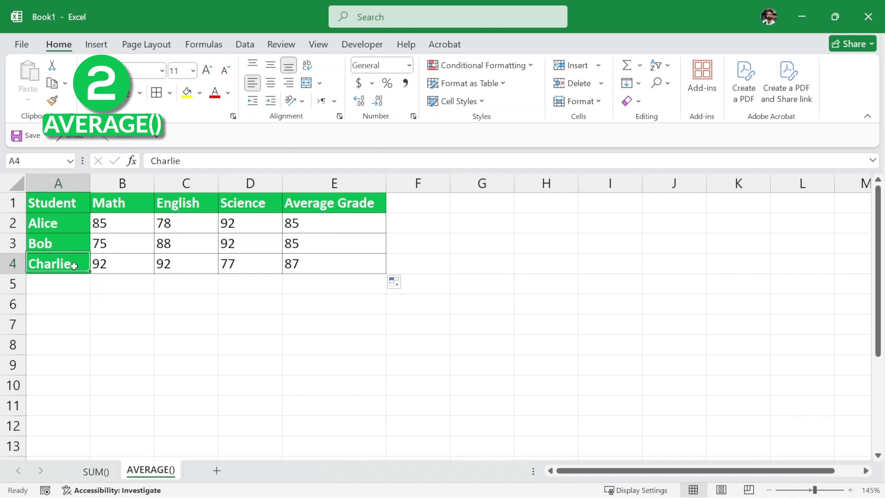
click(445, 266)
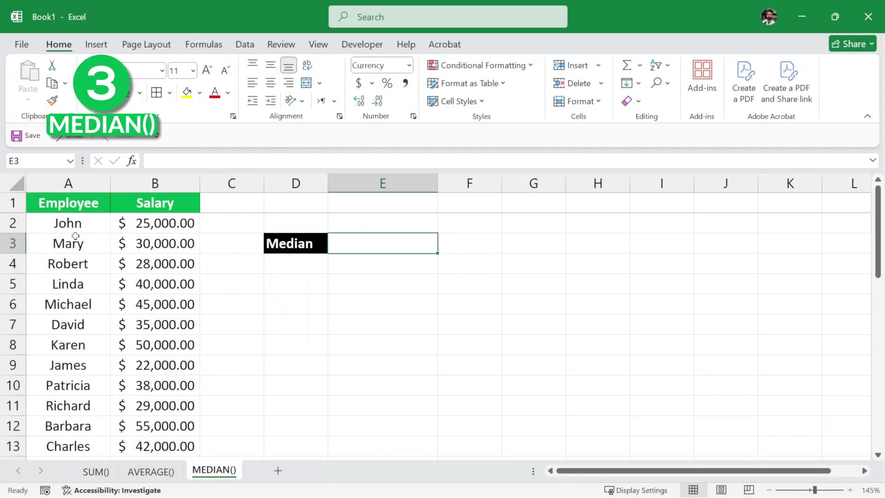
scroll(74, 259, down, 2)
scroll(76, 258, up, 2)
scroll(173, 216, down, 4)
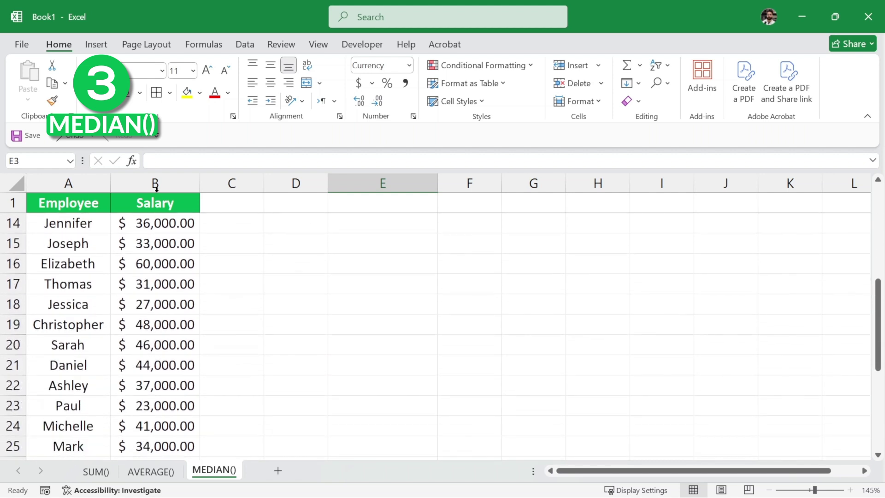
scroll(123, 322, up, 4)
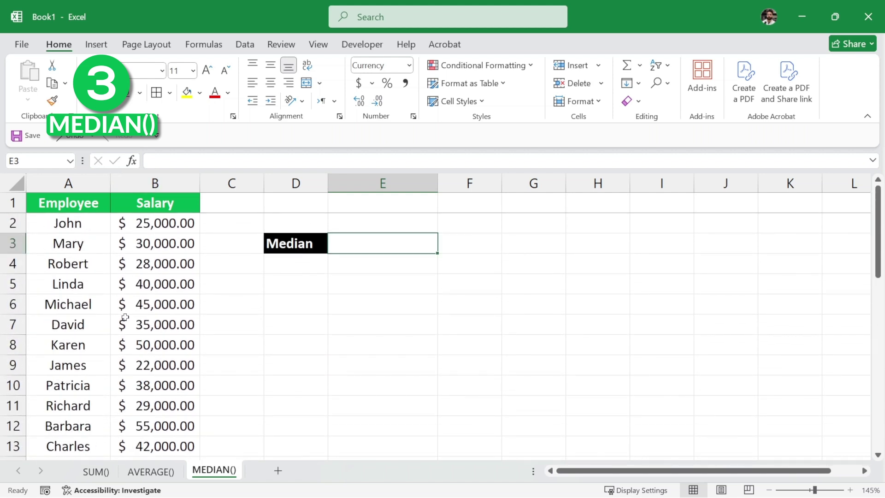
scroll(142, 301, down, 1)
scroll(193, 312, down, 2)
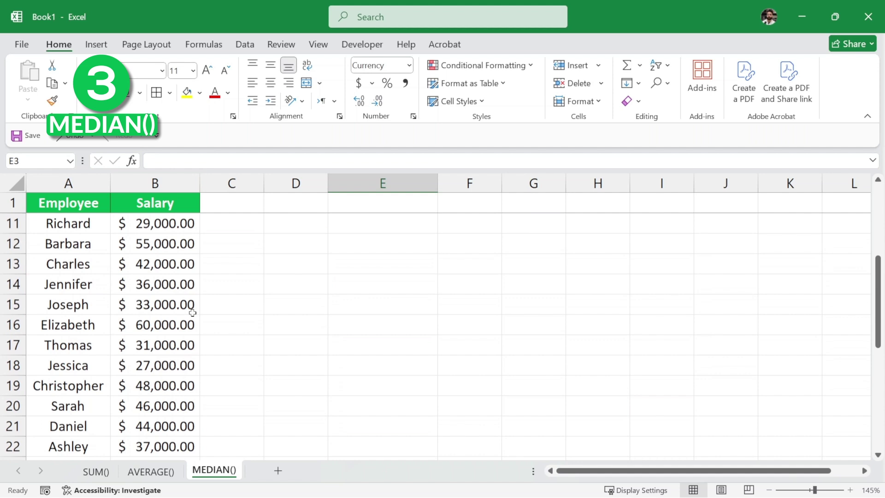
scroll(192, 309, down, 2)
scroll(192, 322, up, 3)
scroll(191, 333, up, 2)
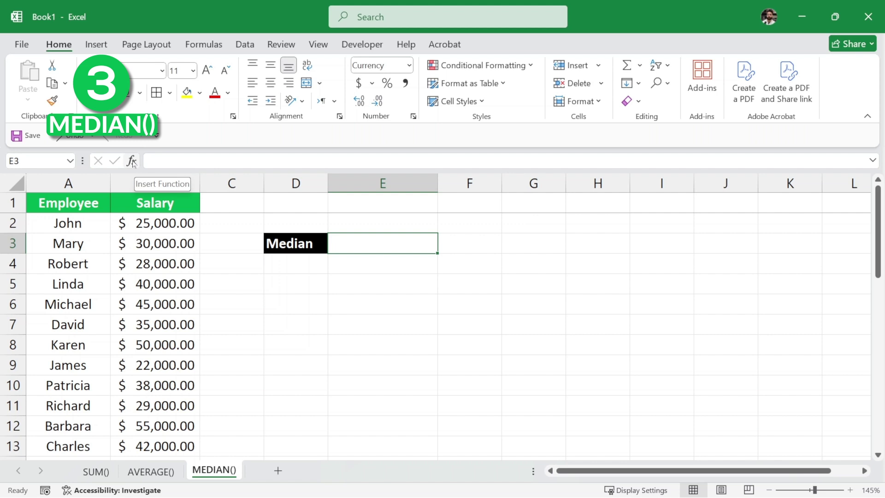
Type =MEDIAN( in E3, add the salary range B2:B34, then remove it again
key(BackSpace)
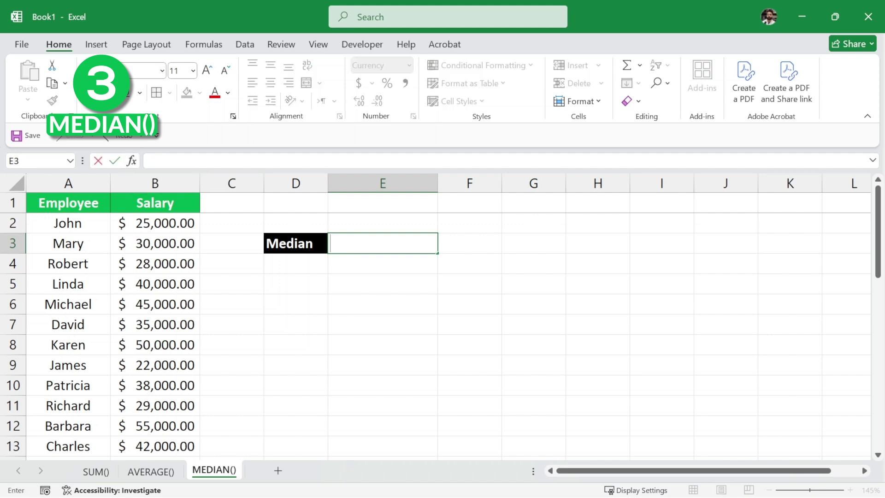
text(=)
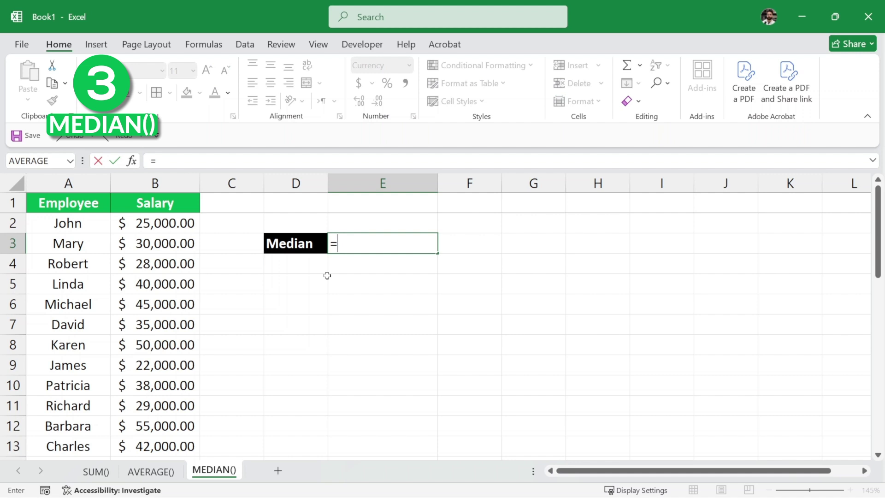
text(MEDIAN)
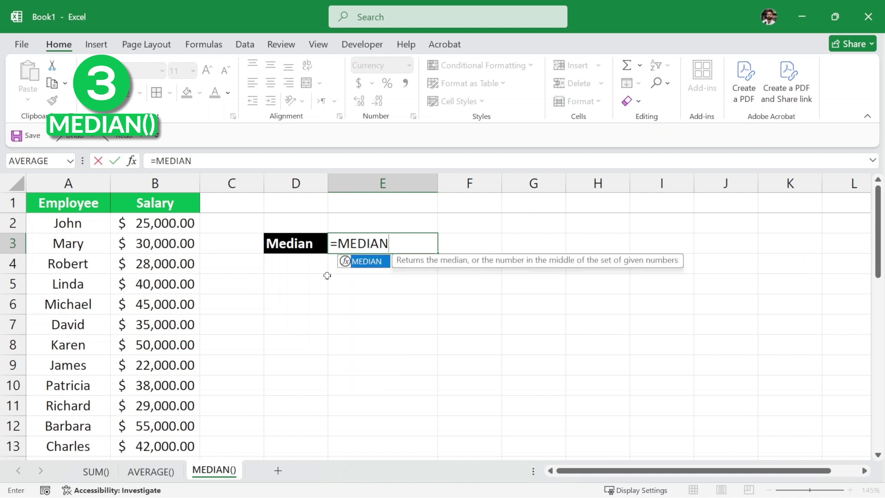
text(()
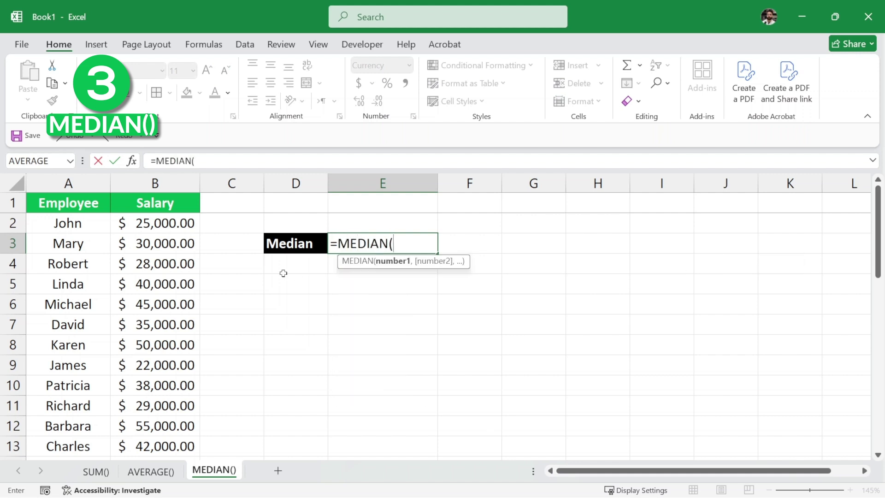
drag(157, 224, 171, 430)
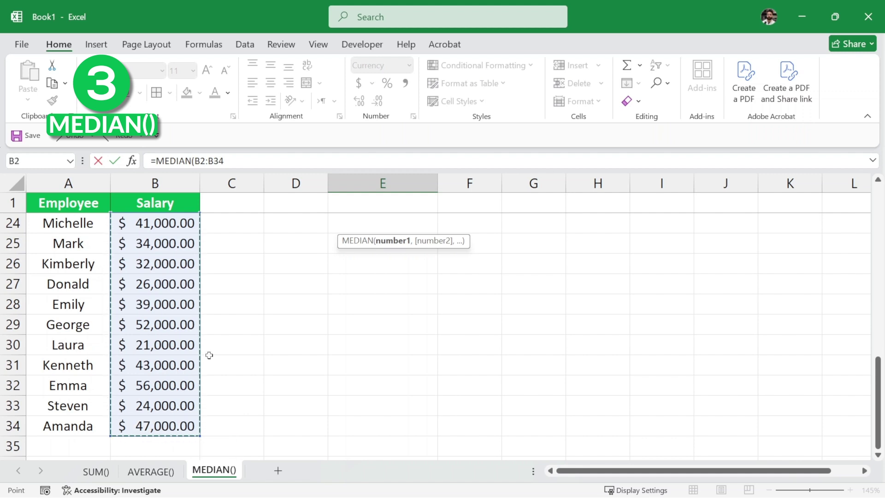
scroll(210, 346, up, 7)
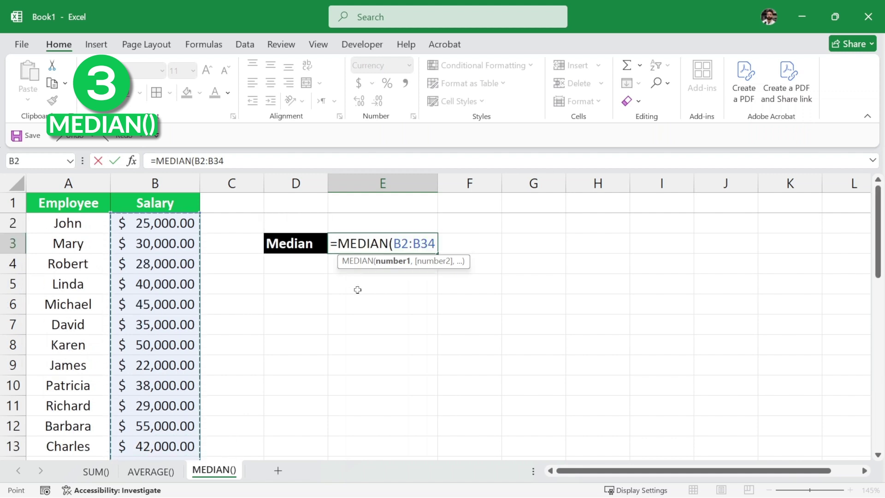
scroll(184, 242, down, 3)
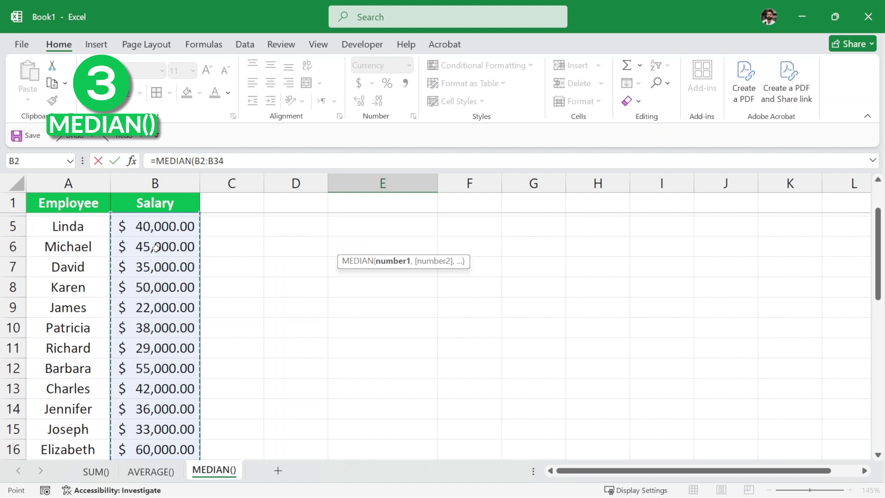
scroll(222, 248, up, 3)
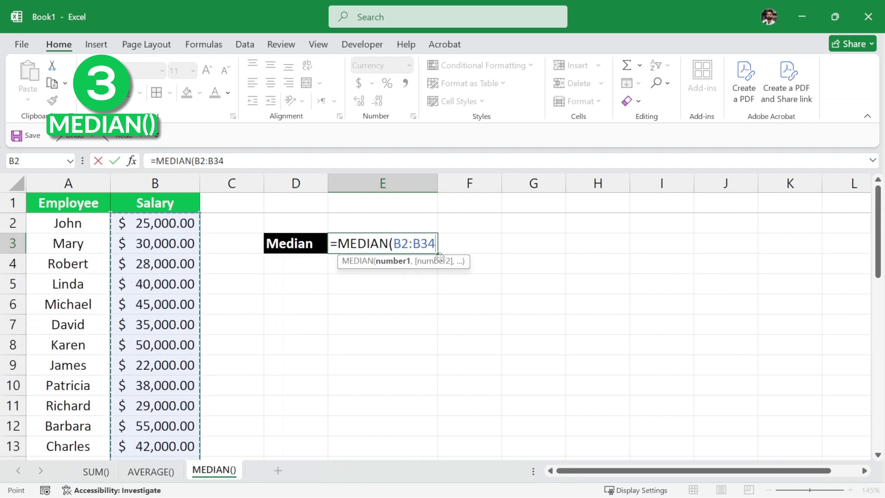
key(BackSpace)
key(BackSpace)
key(BackSpace)
key(BackSpace)
key(BackSpace)
key(BackSpace)
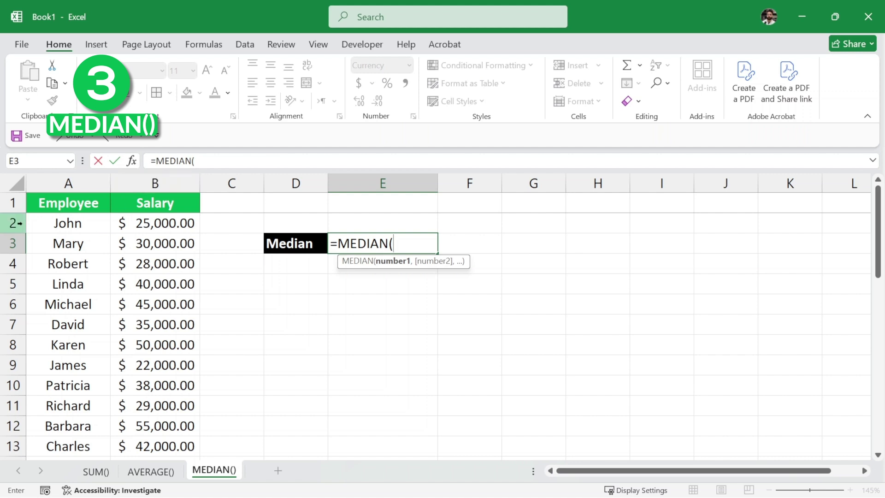
Finish E3 as =MEDIAN(B2:B34) for $37,000.00 and go to the MIN() MAX() sheet
scroll(108, 335, down, 7)
scroll(108, 338, down, 4)
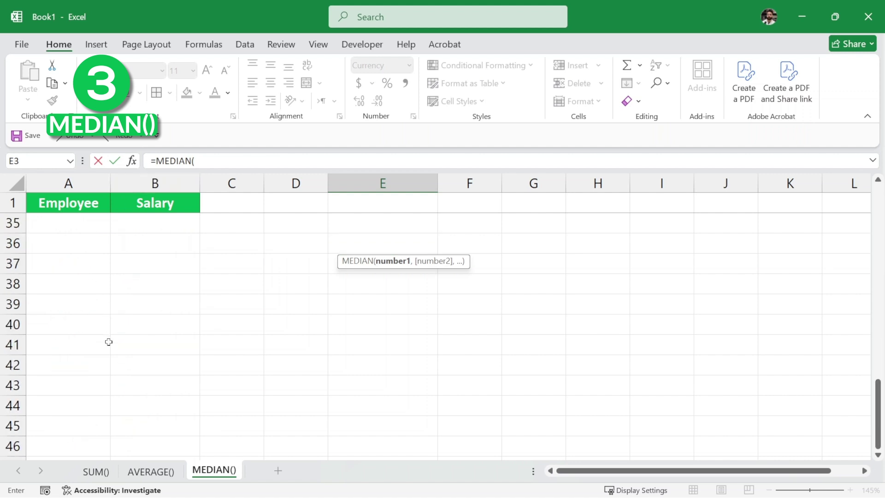
scroll(108, 339, up, 2)
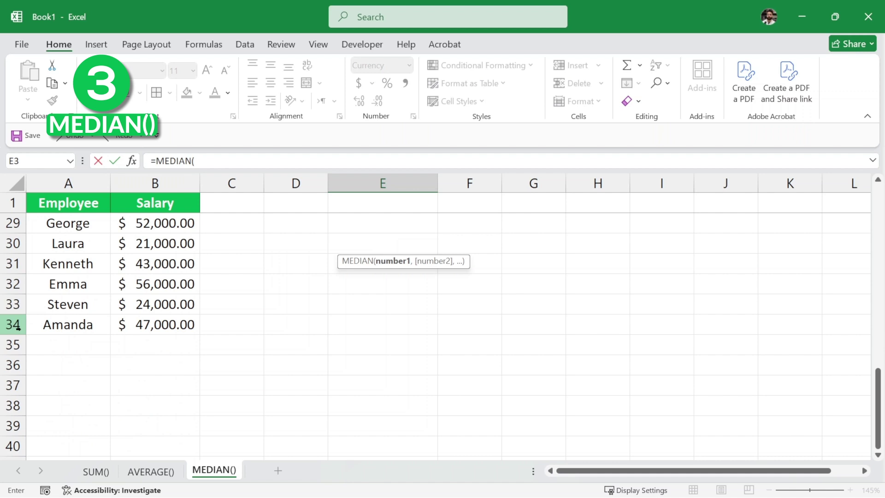
scroll(381, 243, up, 2)
scroll(381, 243, up, 7)
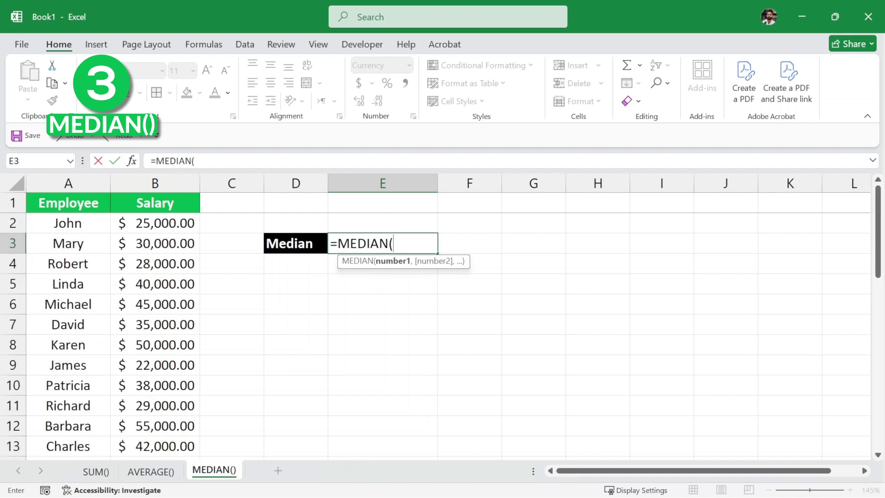
key(F2)
text(B2)
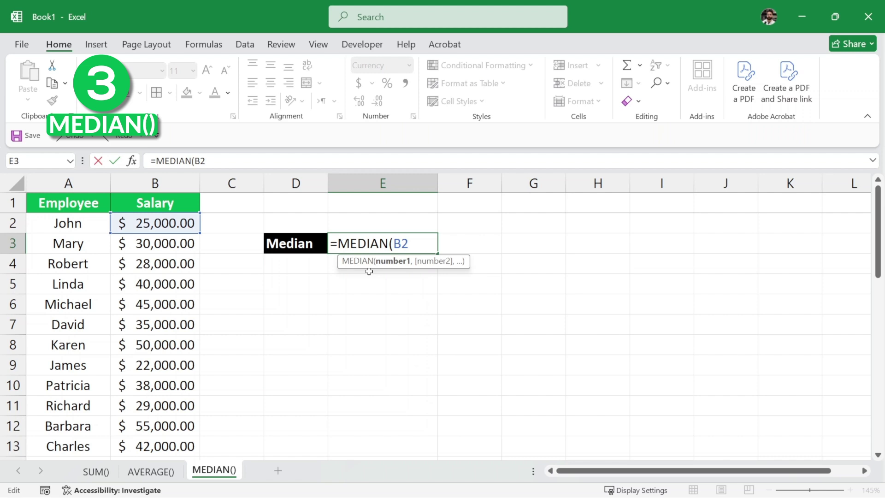
text(:B34)
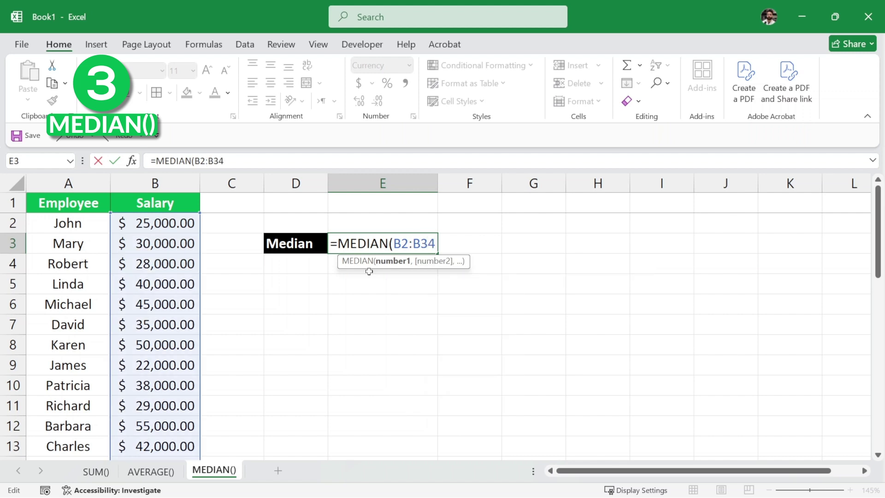
text())
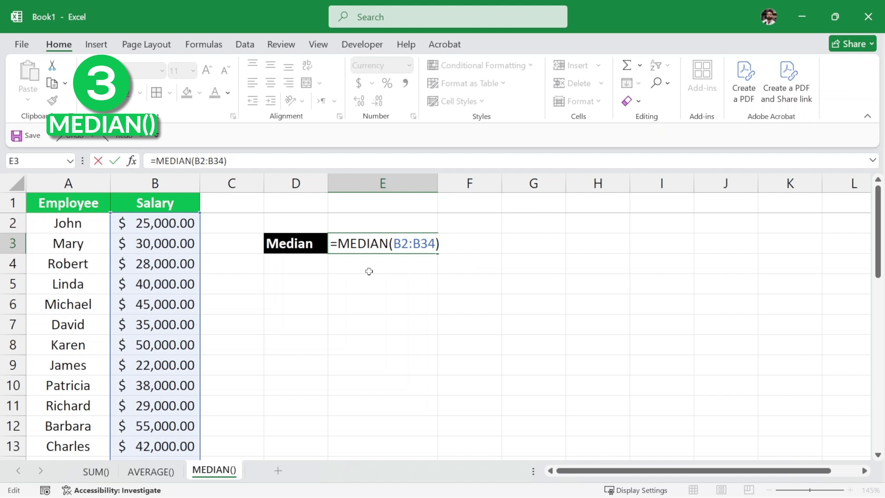
key(Return)
click(480, 248)
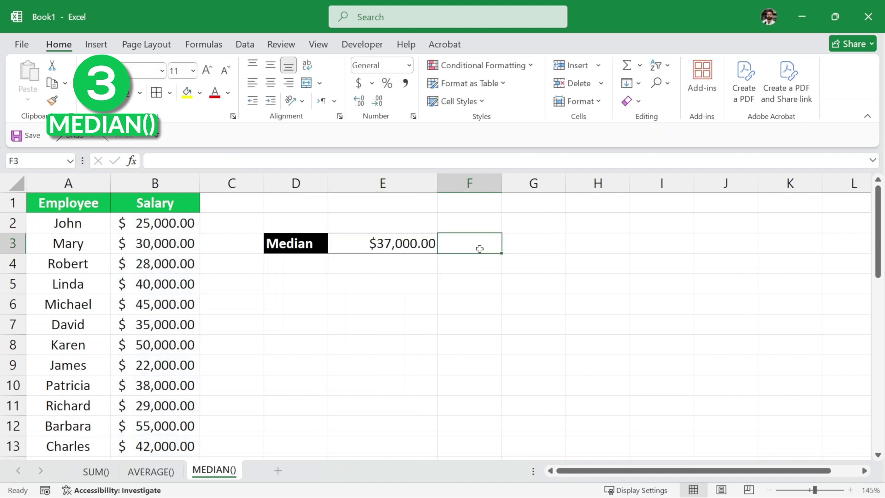
click(417, 285)
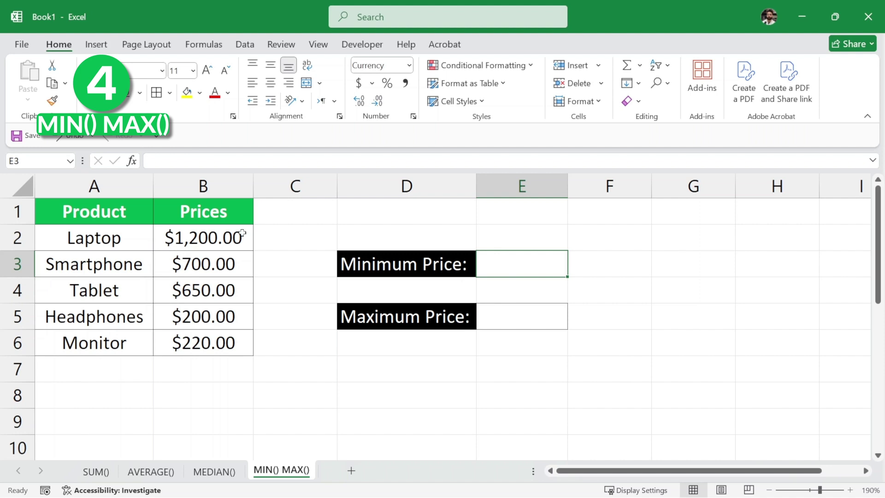
Enter =MIN(B2:B6) in Minimum Price cell E3, showing $200.00
double_click(493, 258)
text(=)
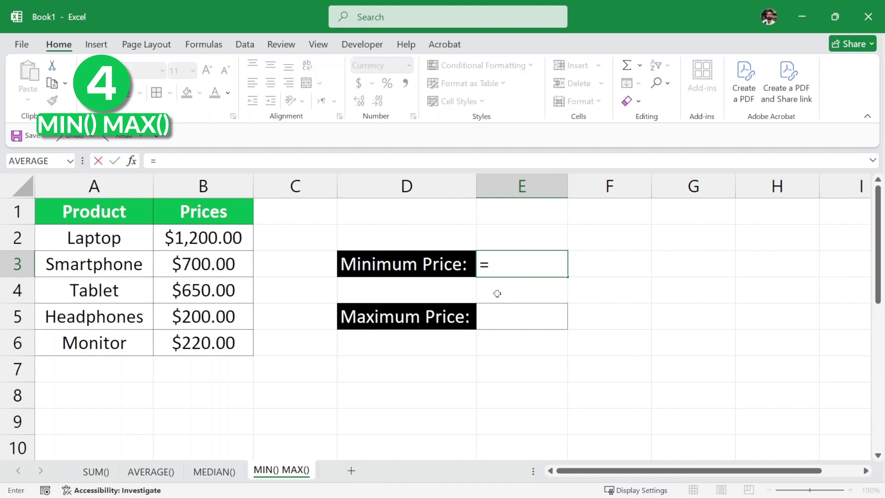
text(MIN()
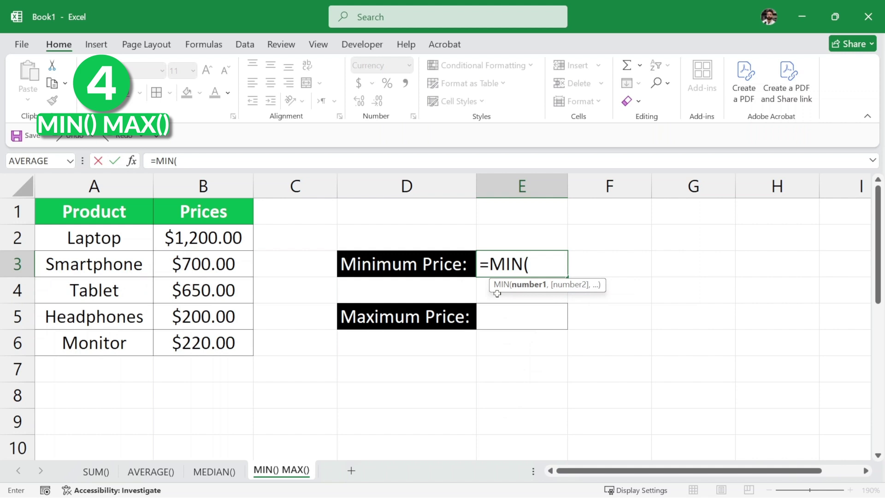
drag(213, 232, 218, 344)
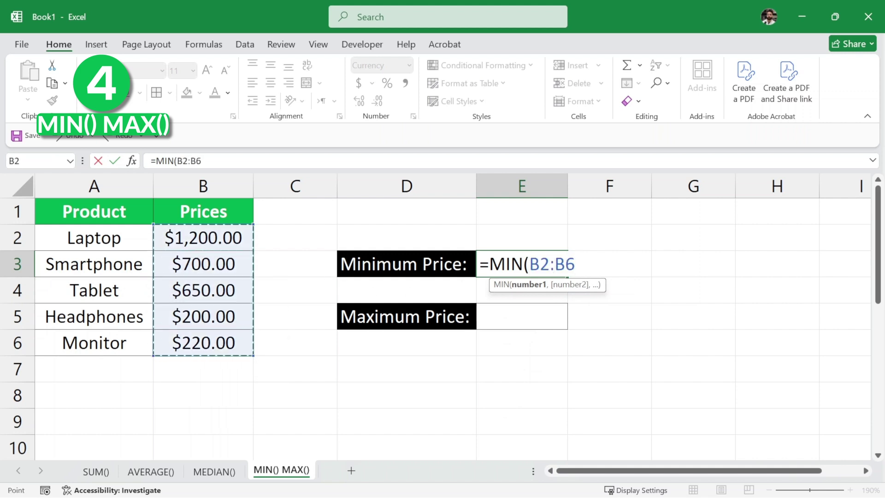
text())
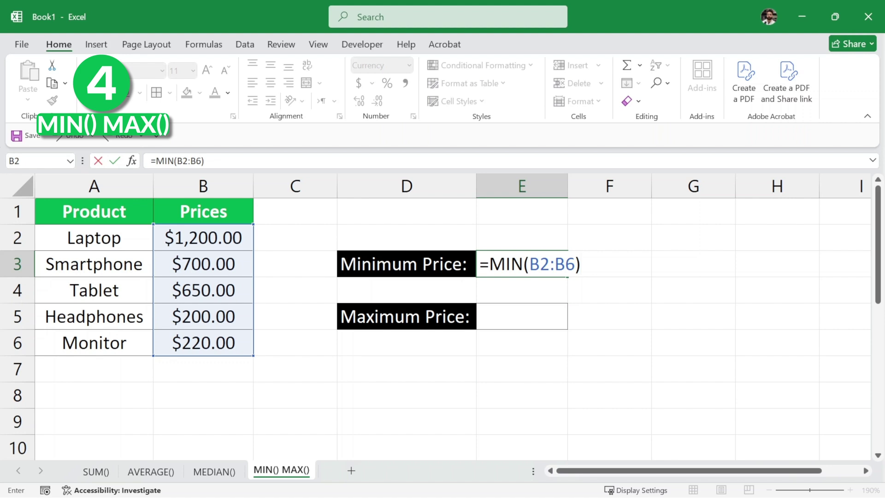
key(Return)
click(533, 274)
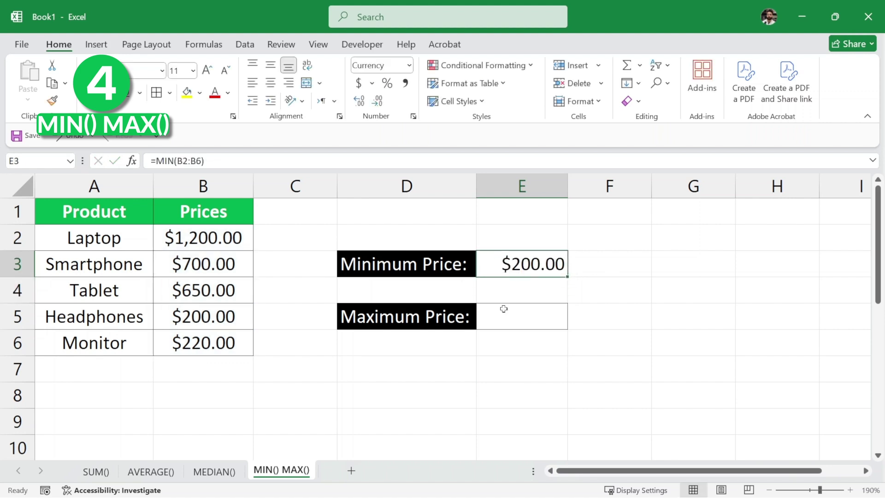
Enter =MAX(B2:B6) in Maximum Price cell E5, showing $1,200.00
click(516, 316)
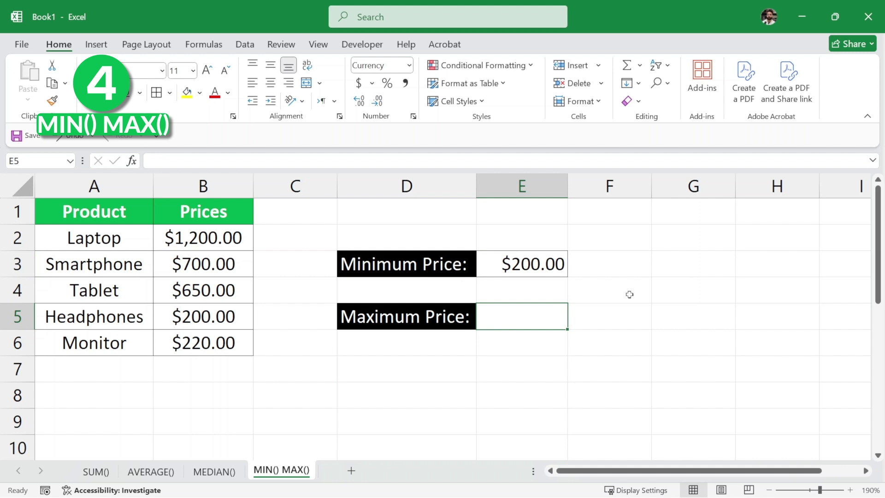
text(=MAX()
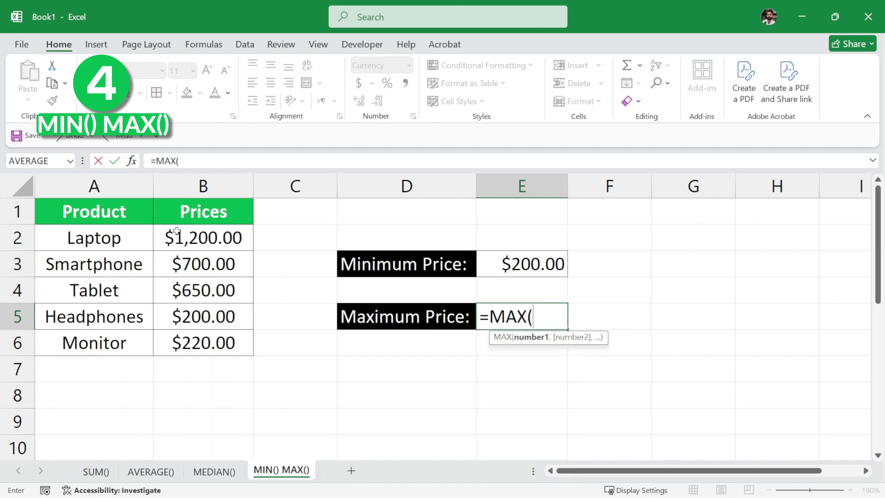
drag(173, 233, 201, 344)
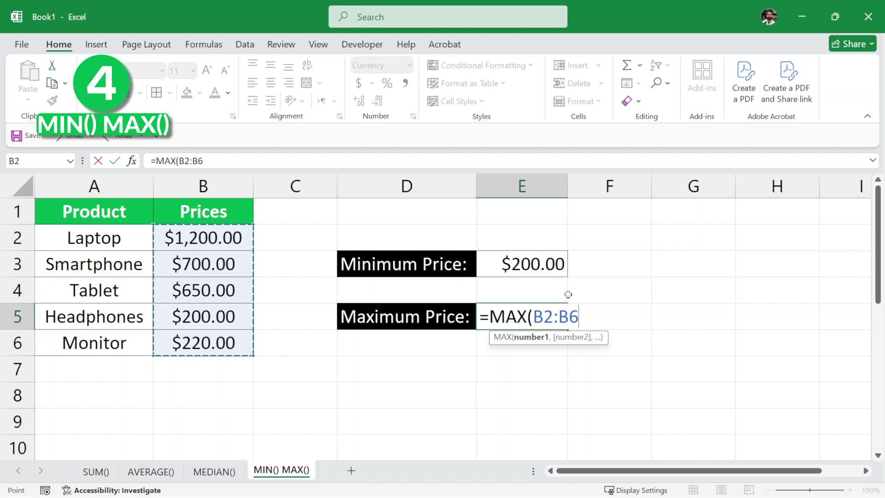
text())
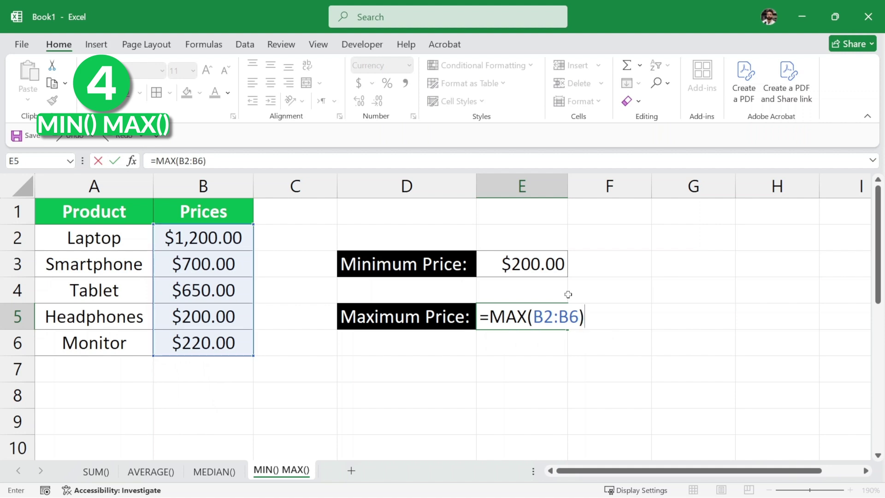
key(Return)
click(605, 313)
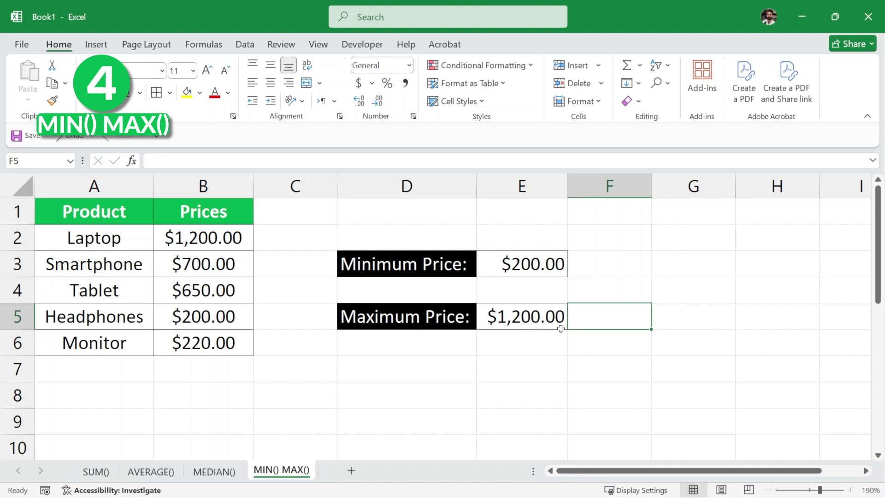
Select cells around the price results and switch to the IF() sheet
click(611, 292)
click(606, 260)
click(601, 331)
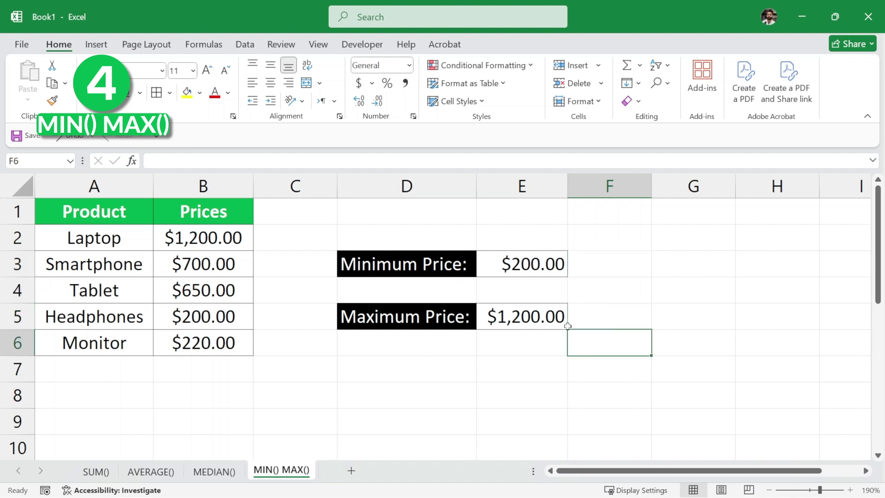
click(602, 299)
click(590, 321)
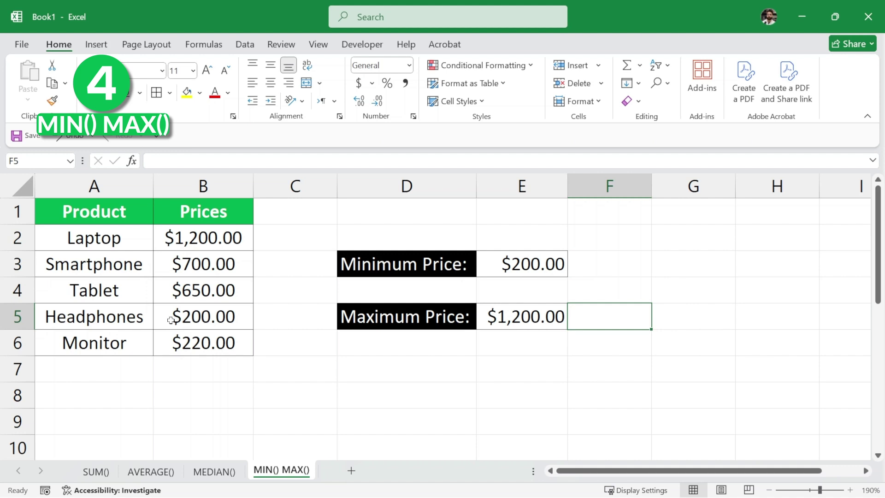
click(282, 339)
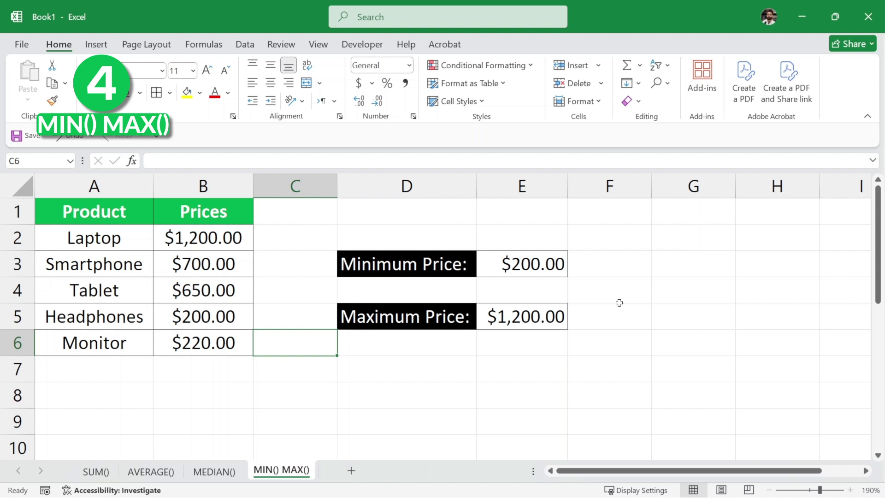
click(595, 264)
click(599, 313)
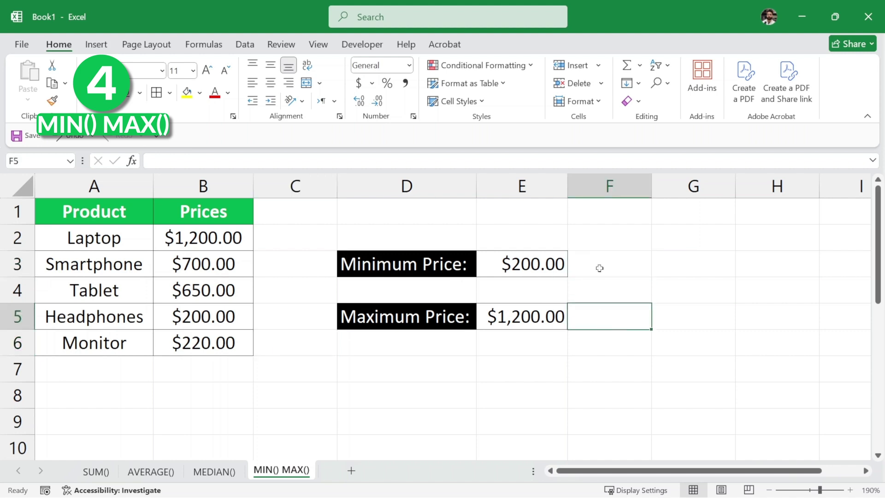
click(599, 268)
click(599, 312)
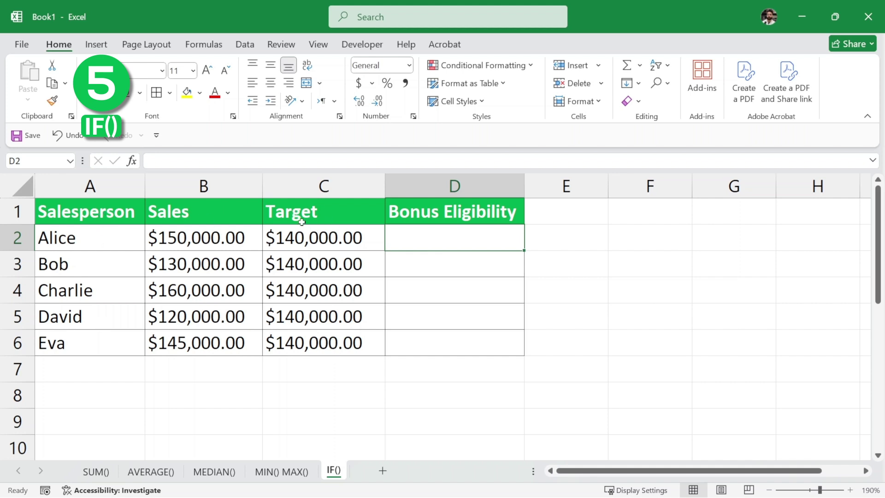
click(430, 267)
click(429, 235)
Enter =IF(B2>=C2,"Eligible","Not Eligible") in D2, showing Eligible
double_click(422, 238)
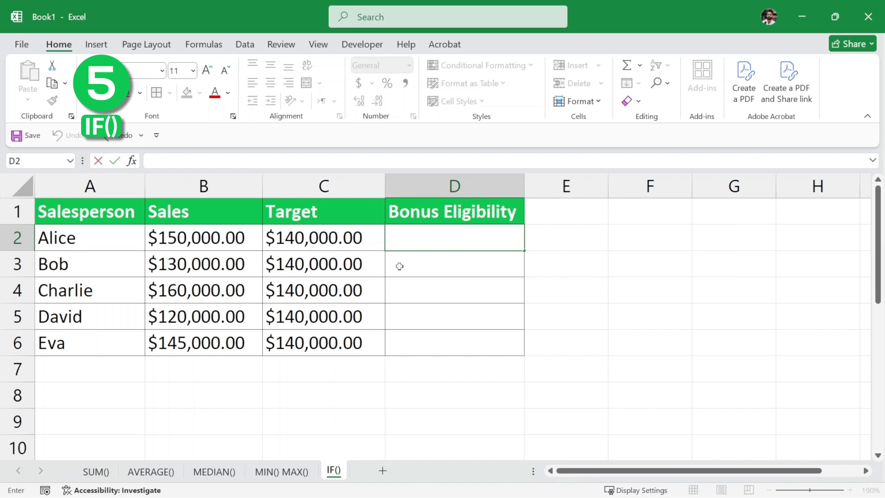
text(=IF)
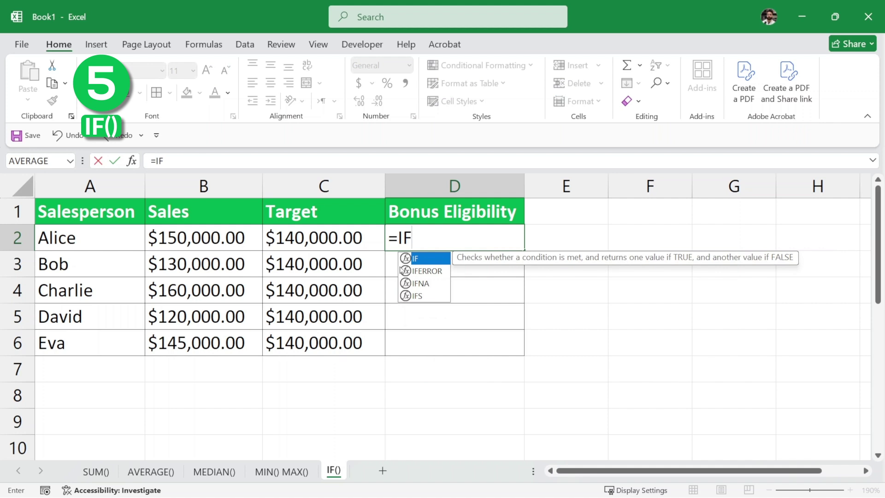
text(()
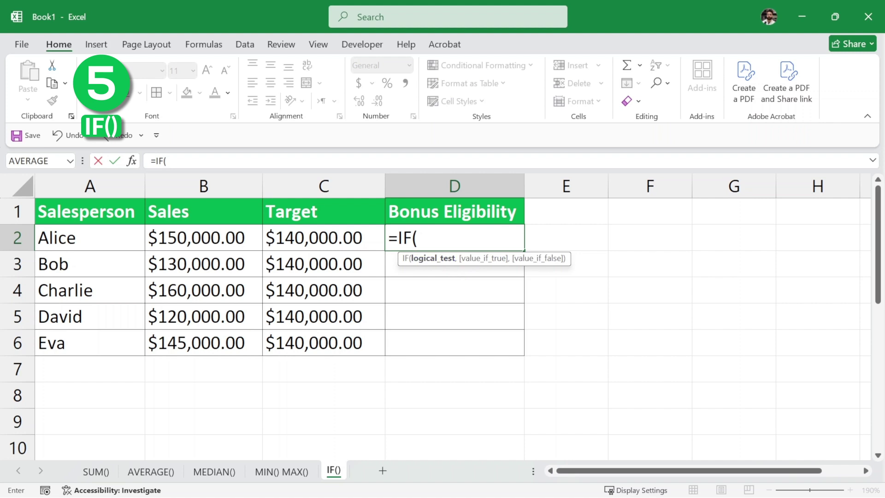
click(230, 238)
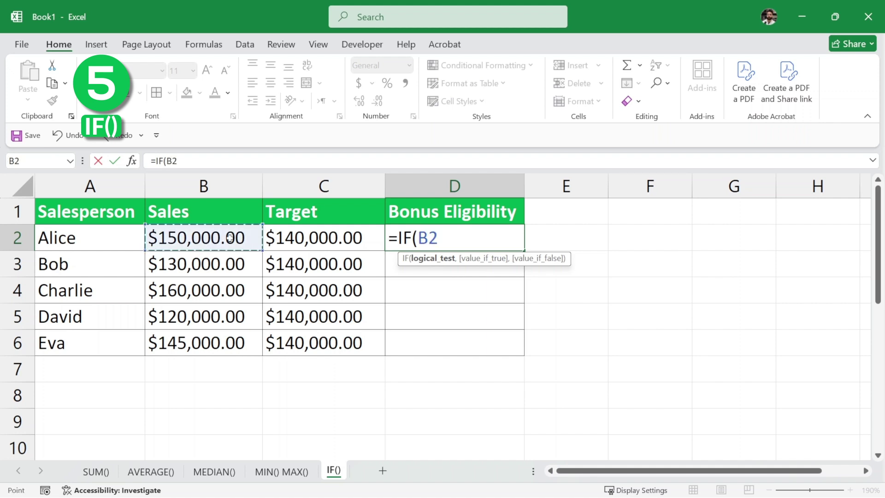
text(>=)
click(314, 242)
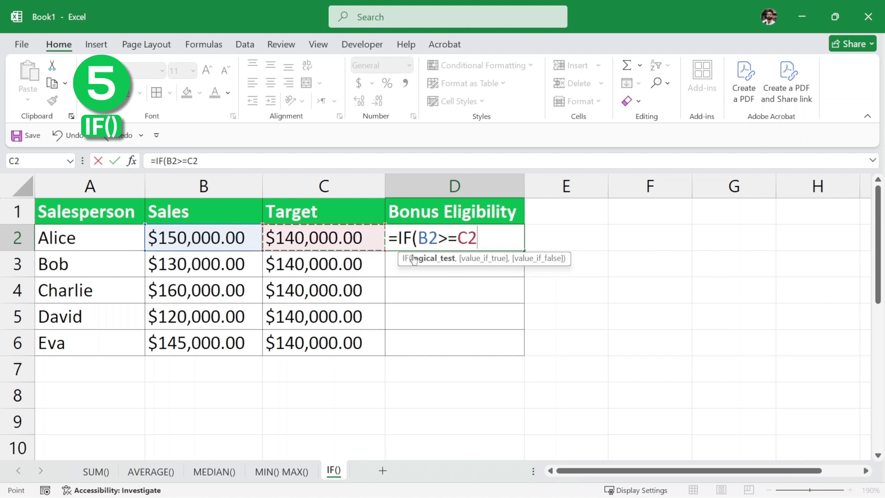
text(,)
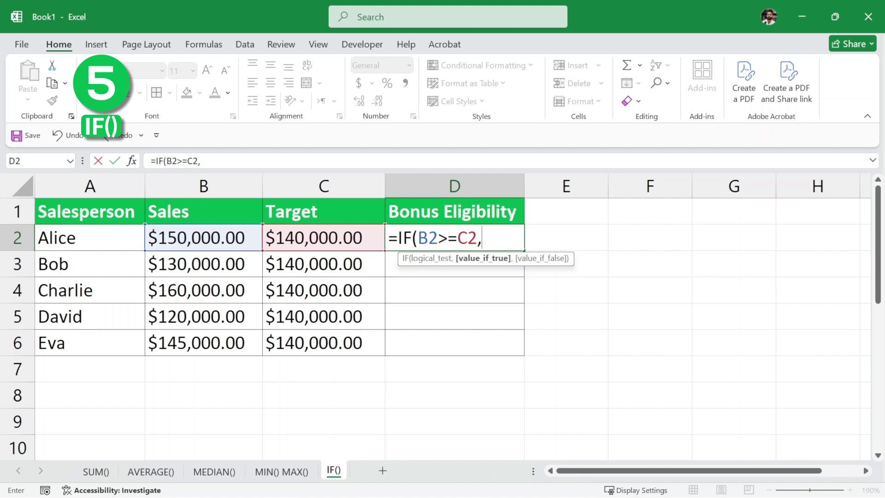
text("Eligible)
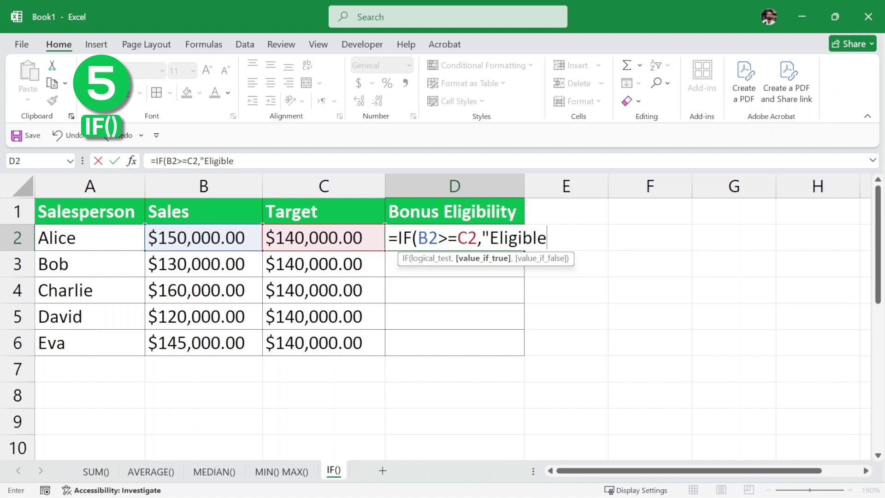
text(")
text(,")
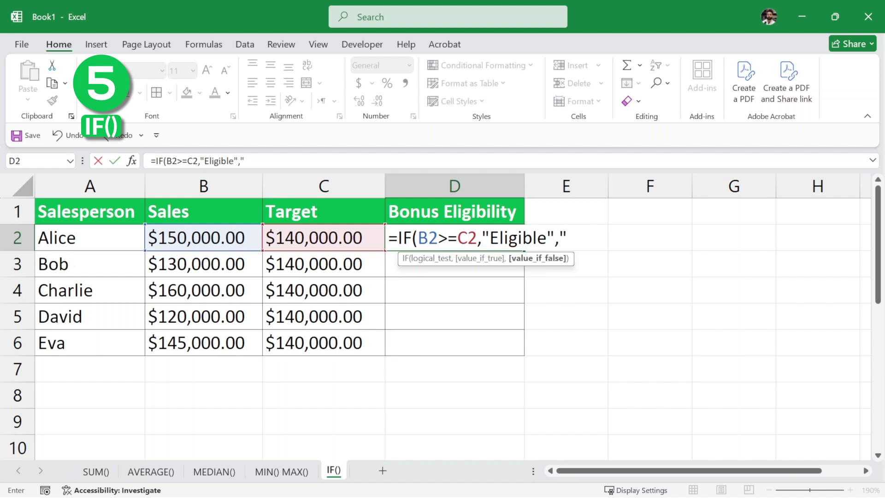
text(Not El)
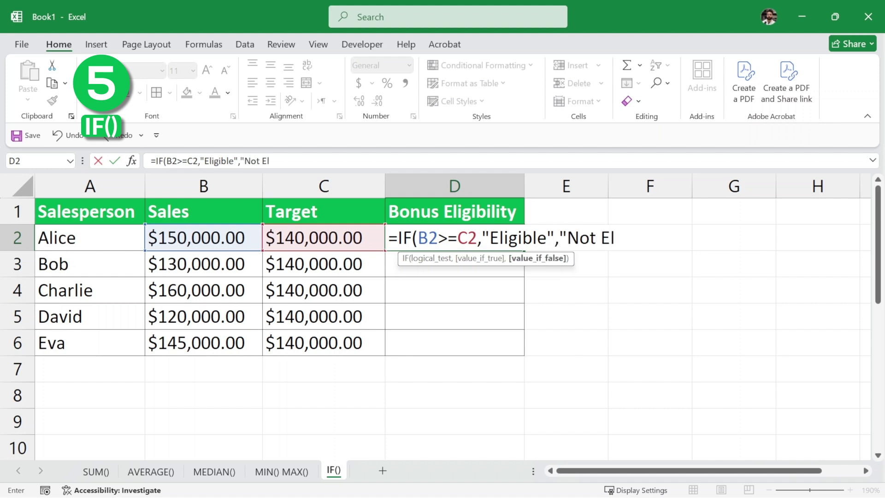
text(igible)
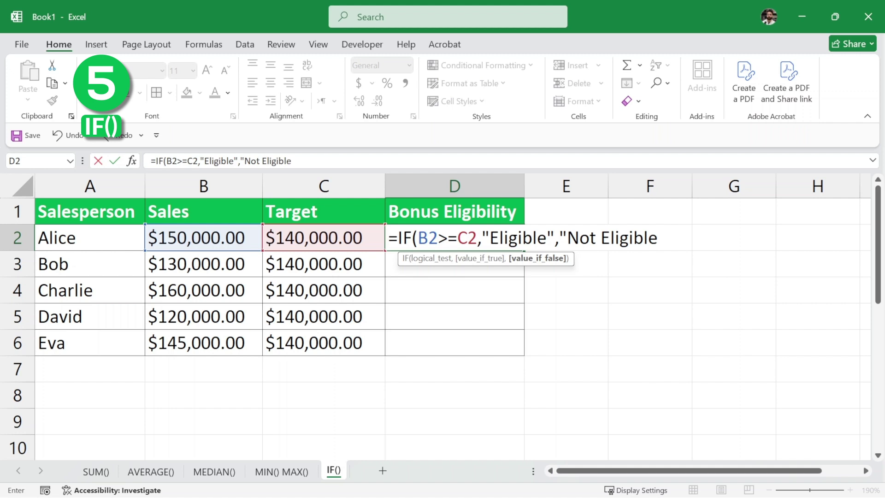
text("))
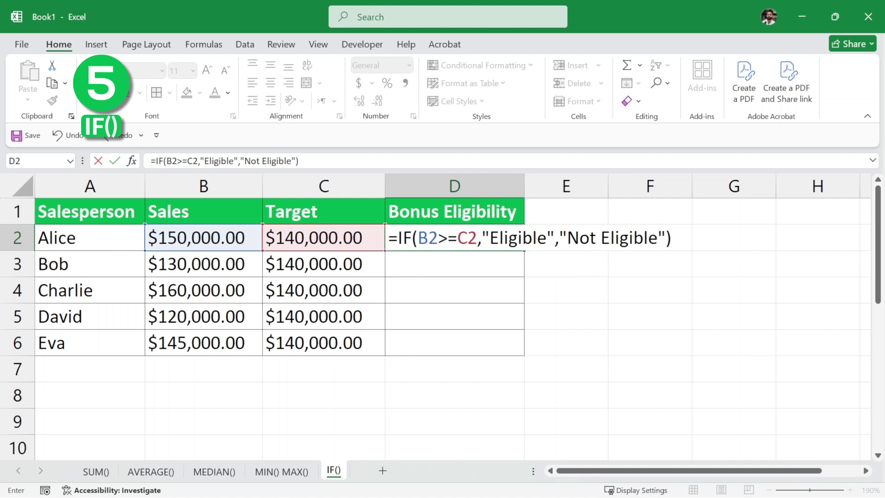
key(Return)
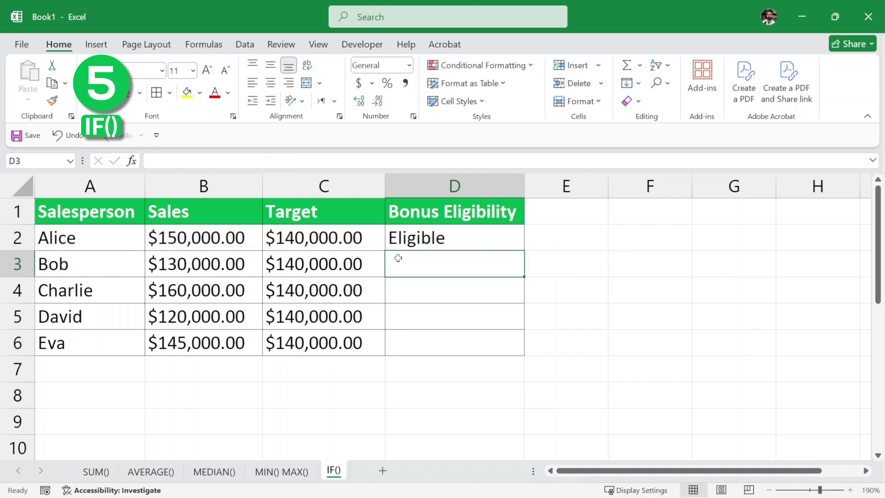
Review the IF formula in D2 and discard a half-typed =if entry in D3
click(472, 238)
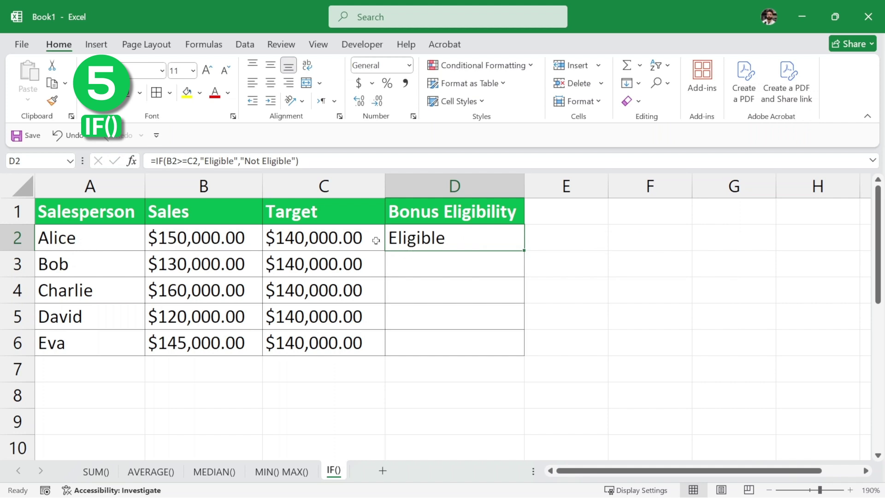
click(217, 238)
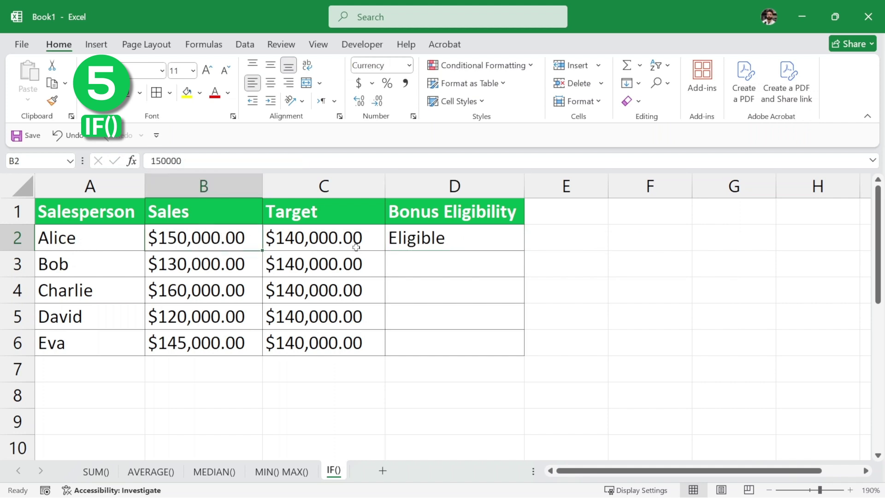
click(503, 241)
click(417, 264)
text(=)
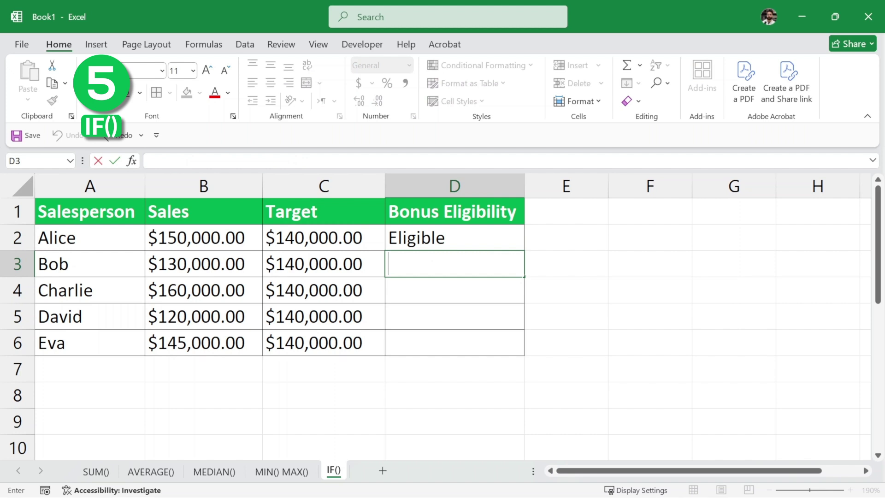
text(if)
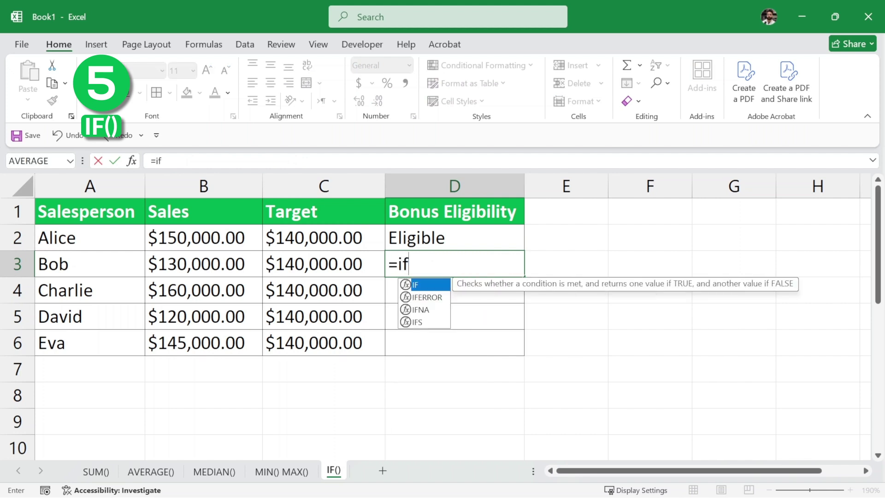
key(BackSpace)
key(BackSpace)
key(BackSpace)
click(580, 248)
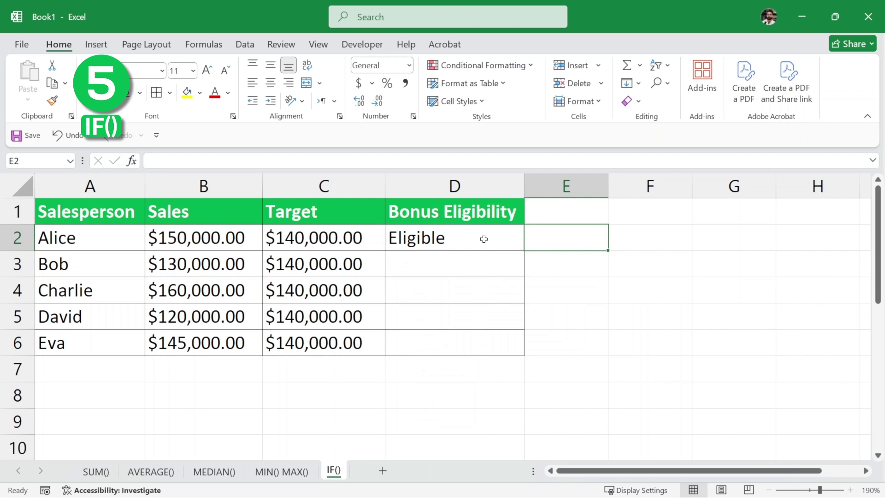
Fill the D2 IF formula down through D6 for all salespeople
click(484, 239)
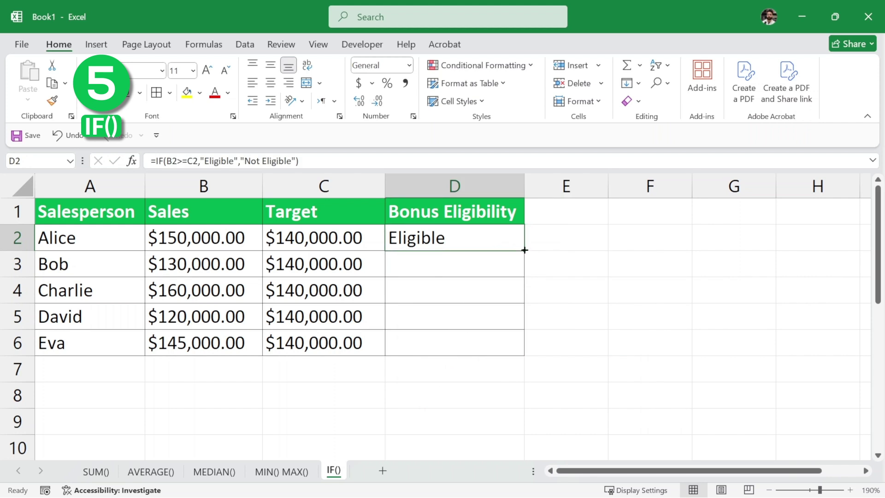
drag(525, 250, 524, 354)
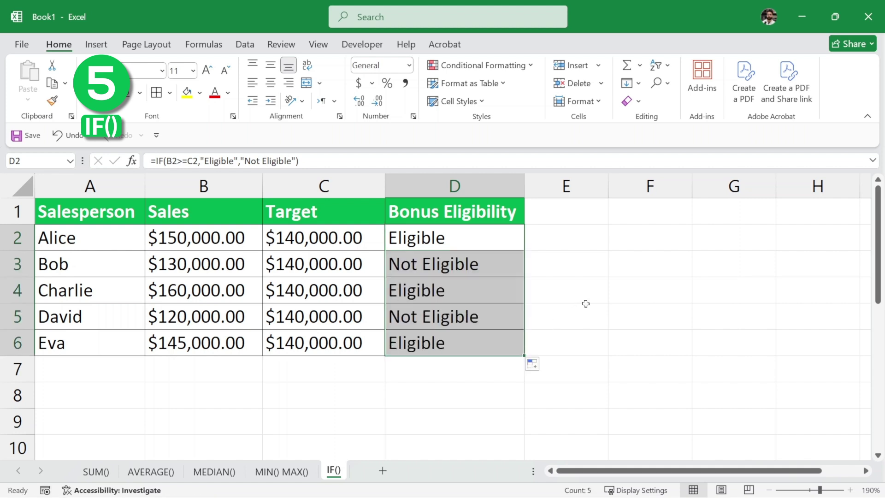
click(560, 271)
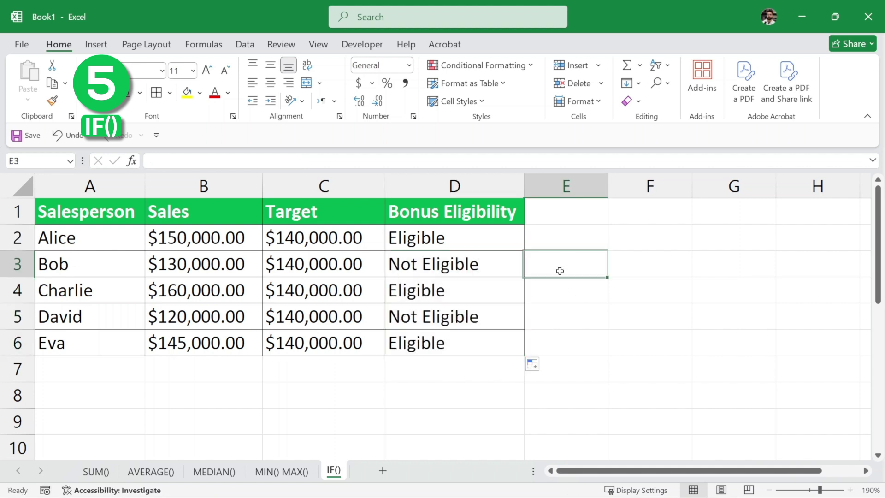
Verify the copied results: Bob and David Not Eligible, Charlie and Eva Eligible
click(495, 246)
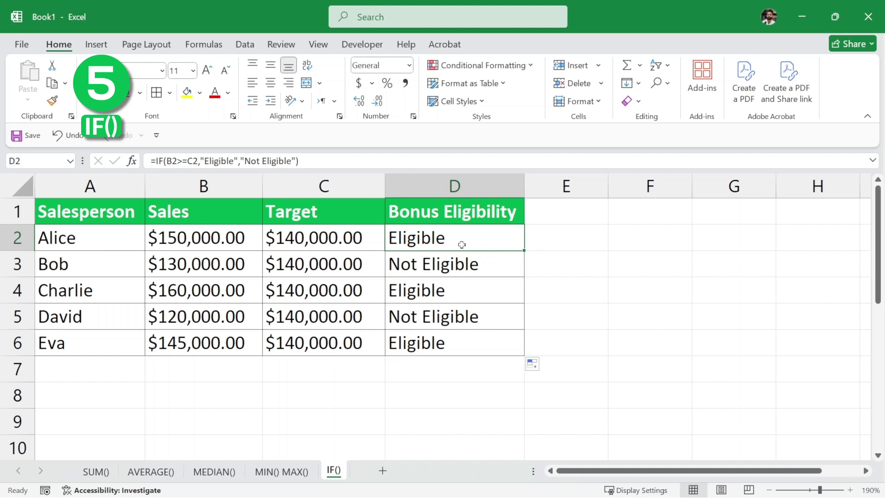
click(132, 263)
click(131, 290)
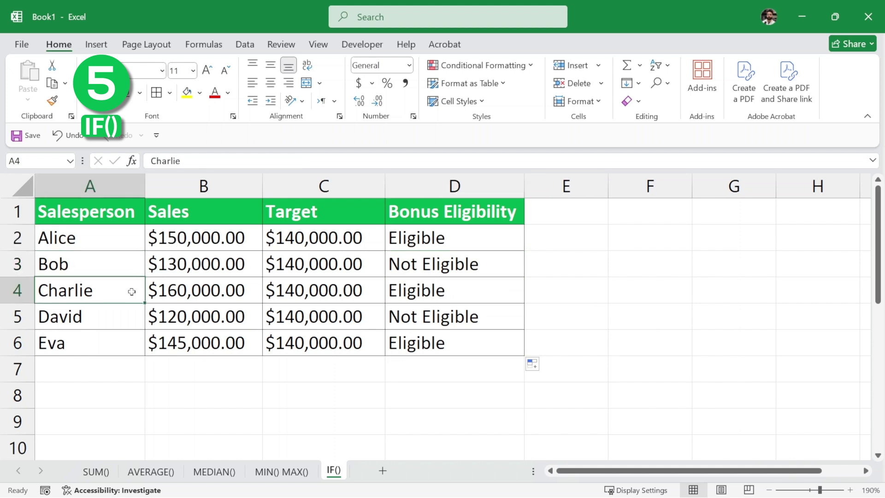
click(119, 322)
click(112, 347)
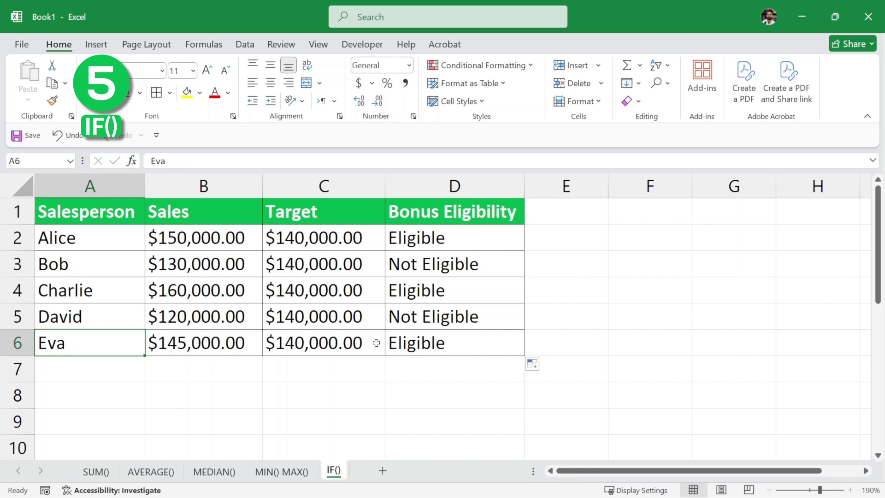
click(444, 348)
click(591, 307)
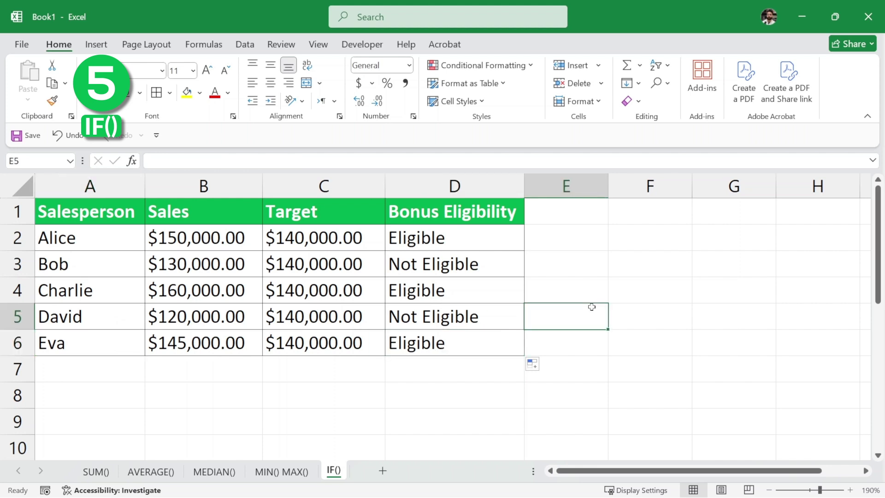
key(Return)
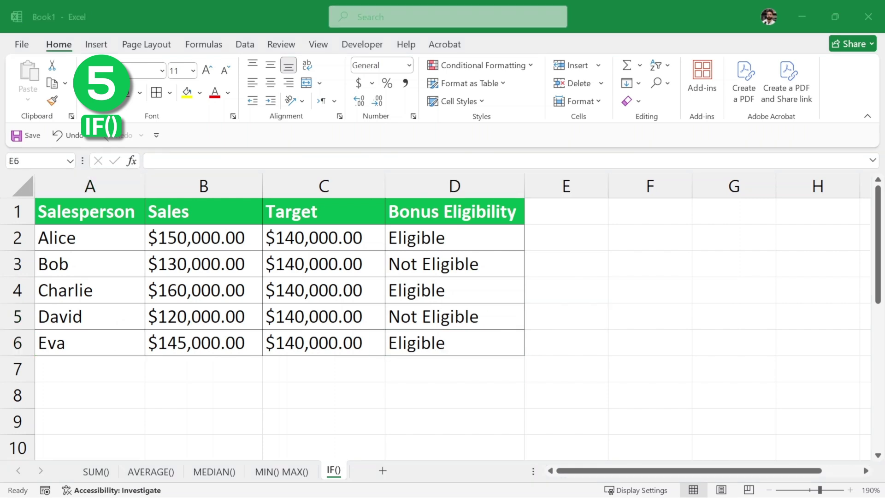